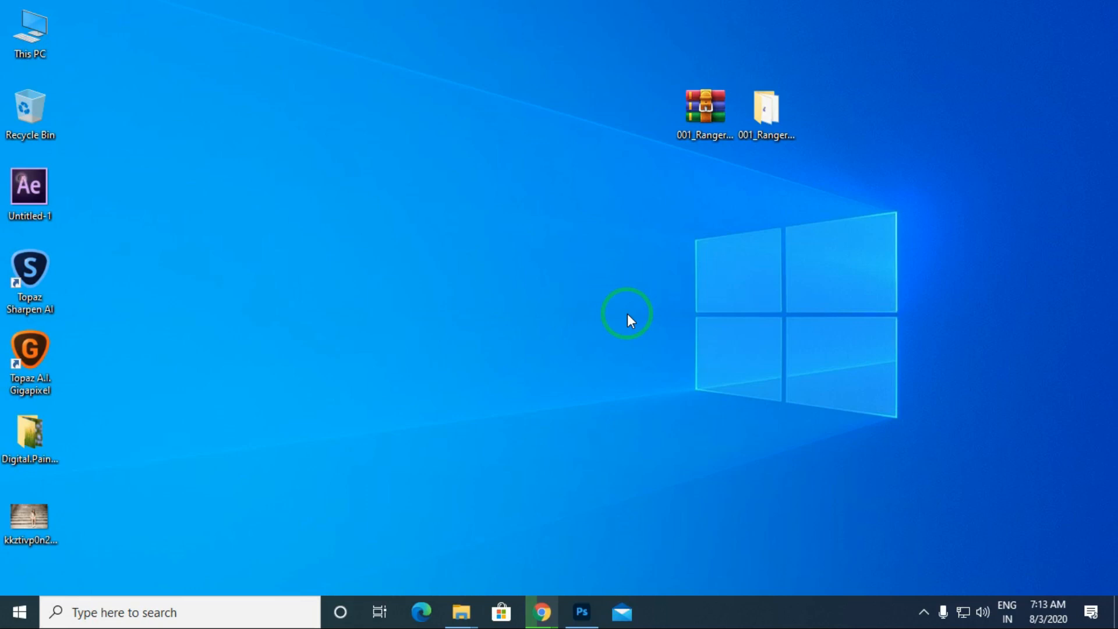
Switch to Photoshop and look over the open image.
left_click(582, 611)
left_click_drag(400, 274, 453, 326)
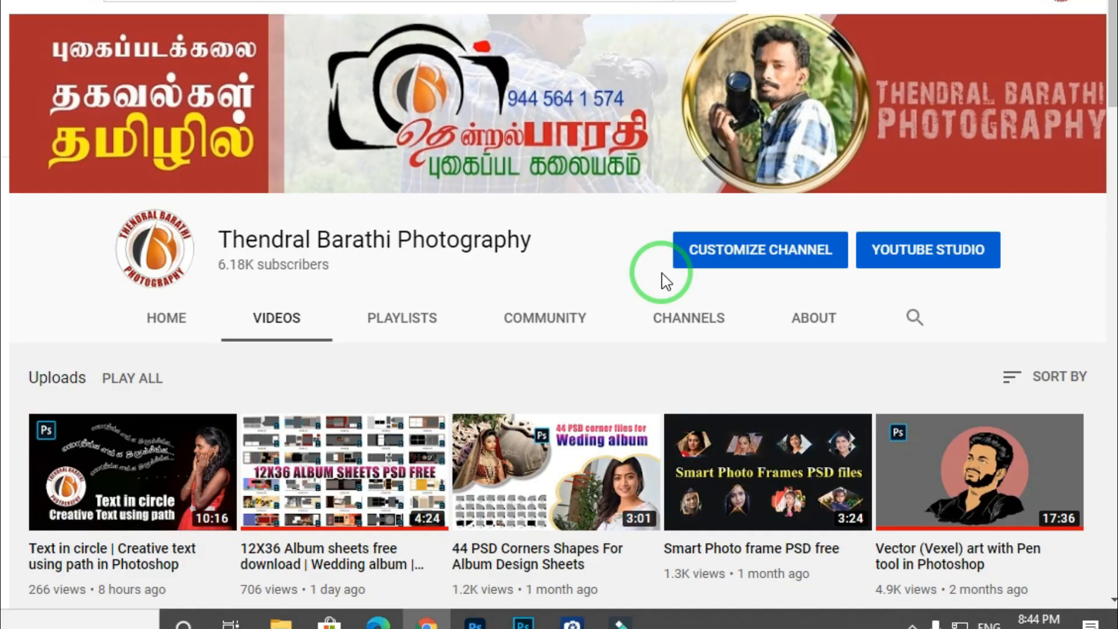
Browse the YouTube channel's uploaded videos down to the older digital painting tutorials.
scroll(665, 291, "down", 20)
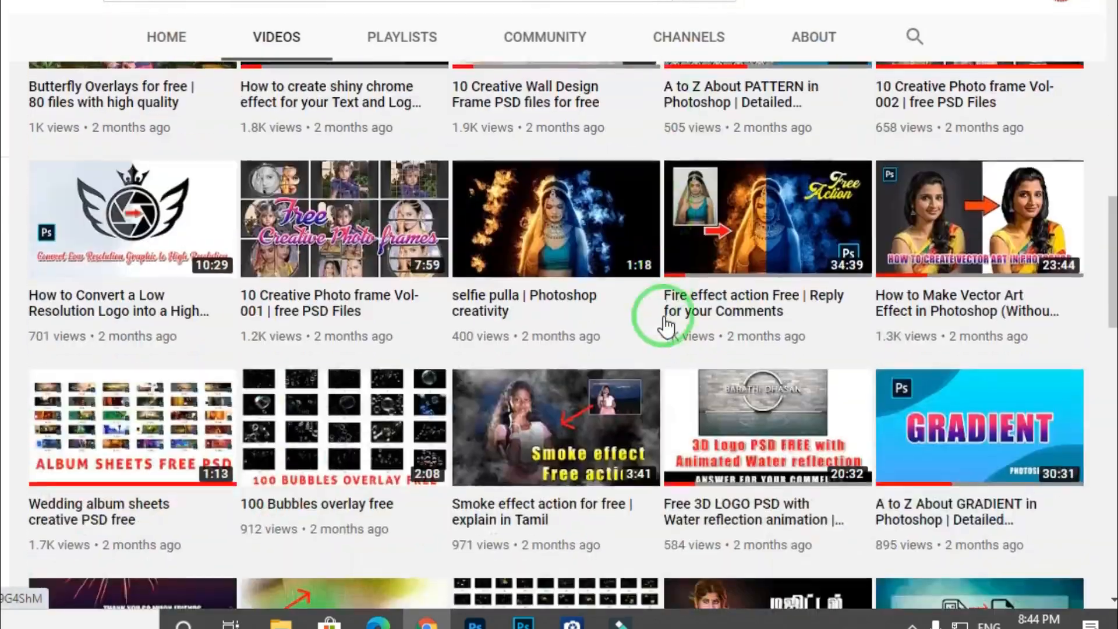
scroll(666, 318, "down", 15)
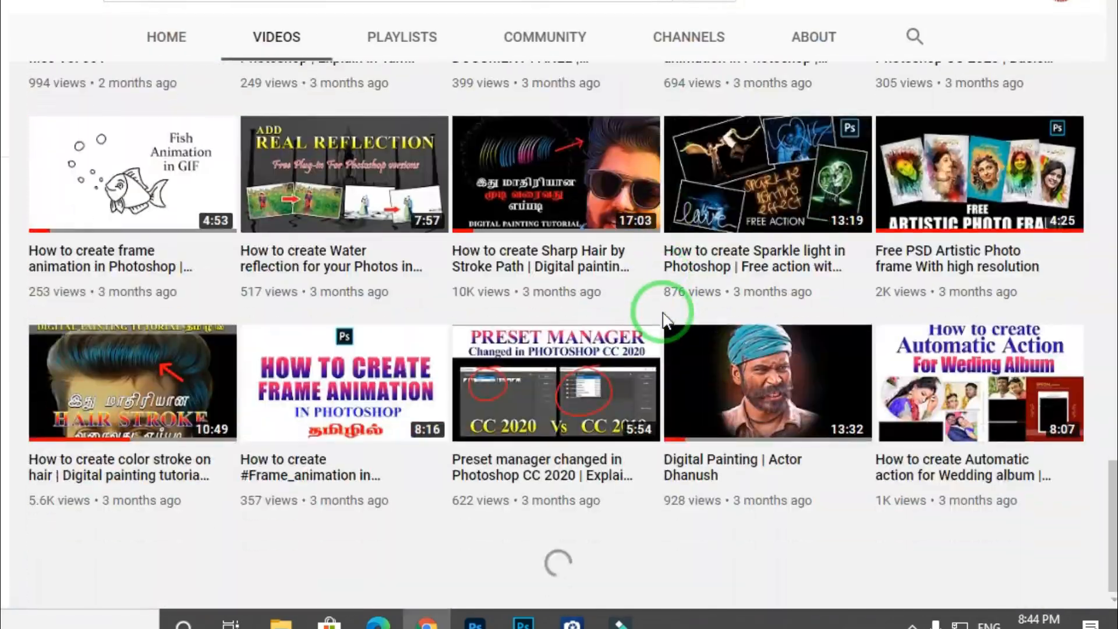
scroll(665, 321, "down", 1)
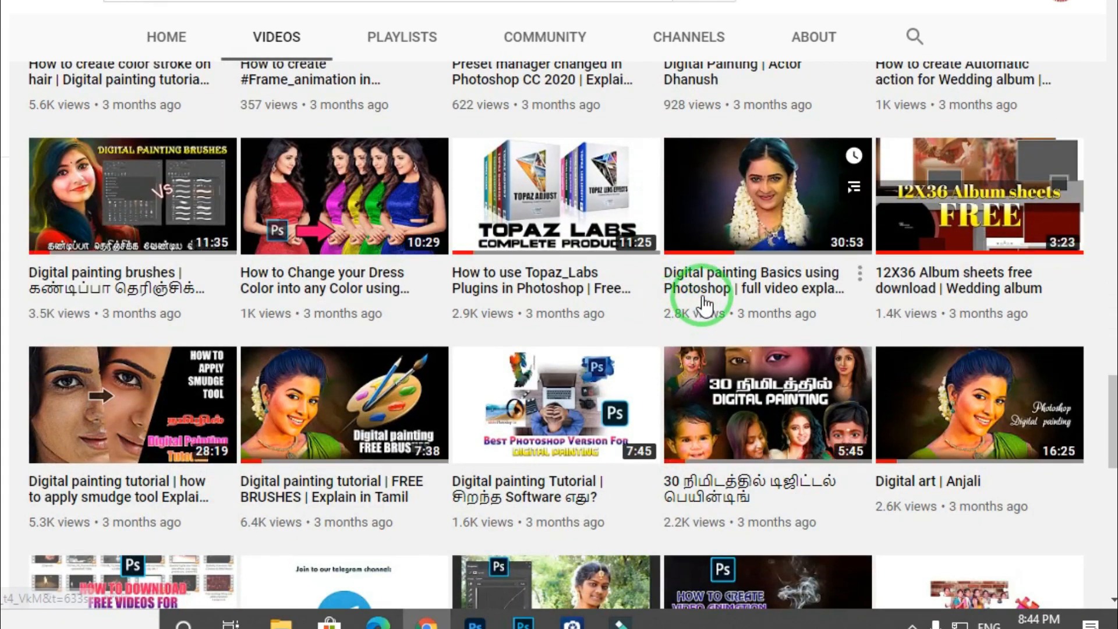
scroll(705, 304, "down", 3)
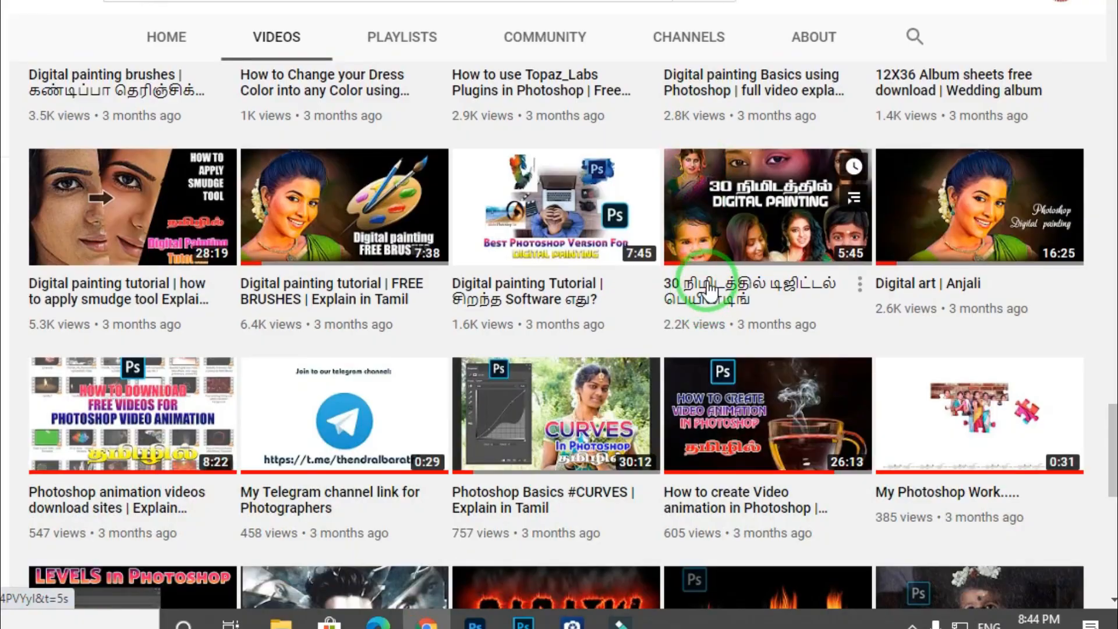
scroll(706, 306, "down", 7)
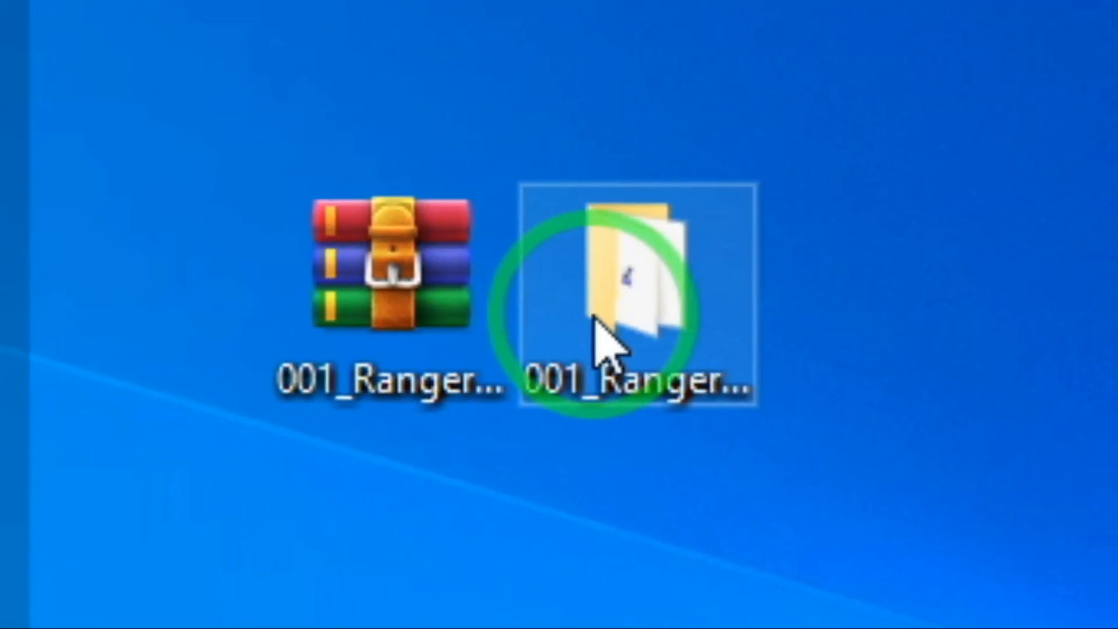
Open the 001_Rangers.Photoshop.Action.atn-abr-jpg folder and examine the Rangers Brushes and Rangers Action files, including how the brushes file can be opened.
double_click(481, 316)
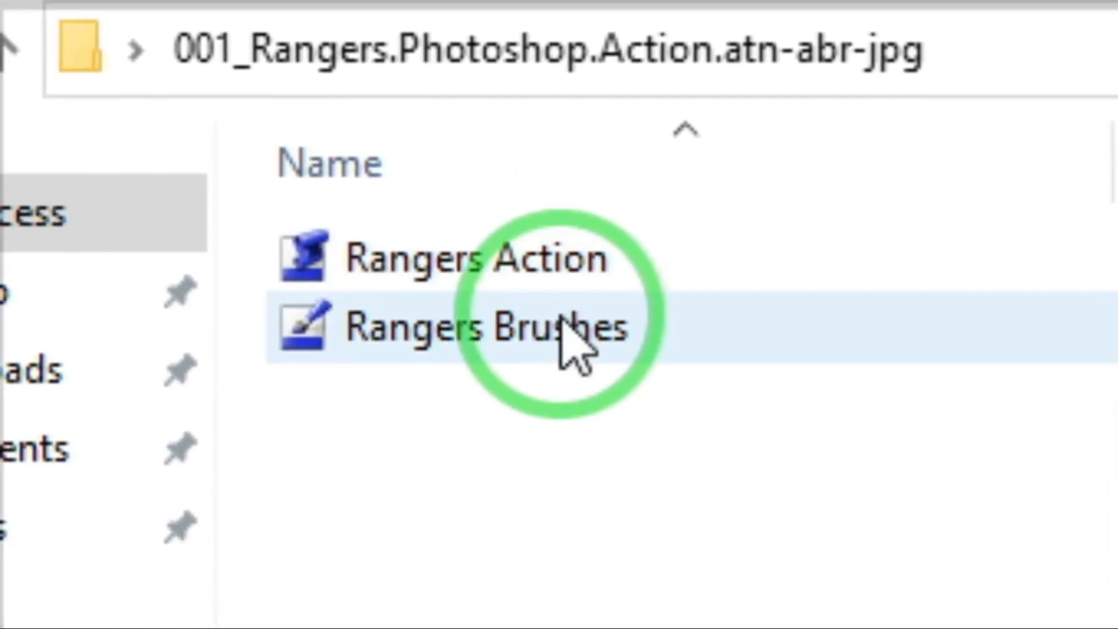
right_click(564, 318)
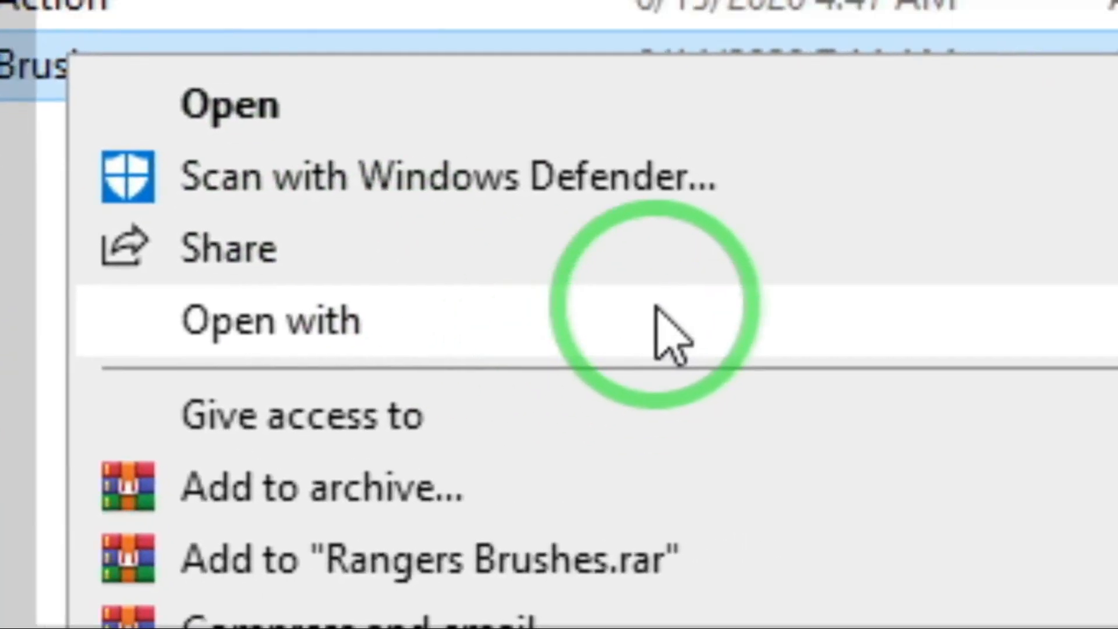
mouse_move(1072, 335)
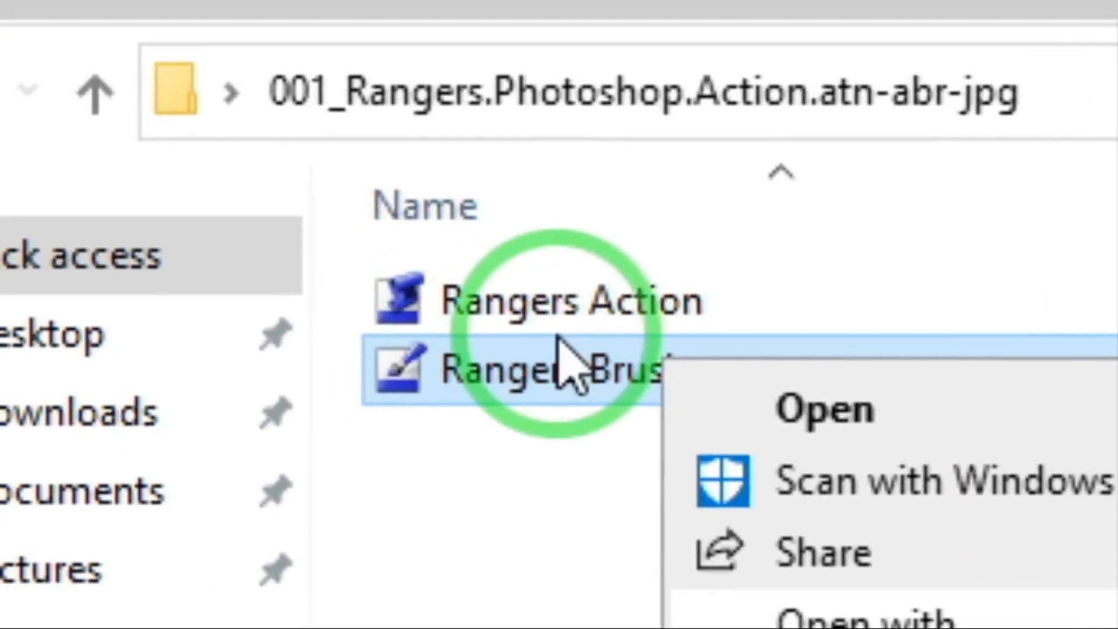
left_click(550, 324)
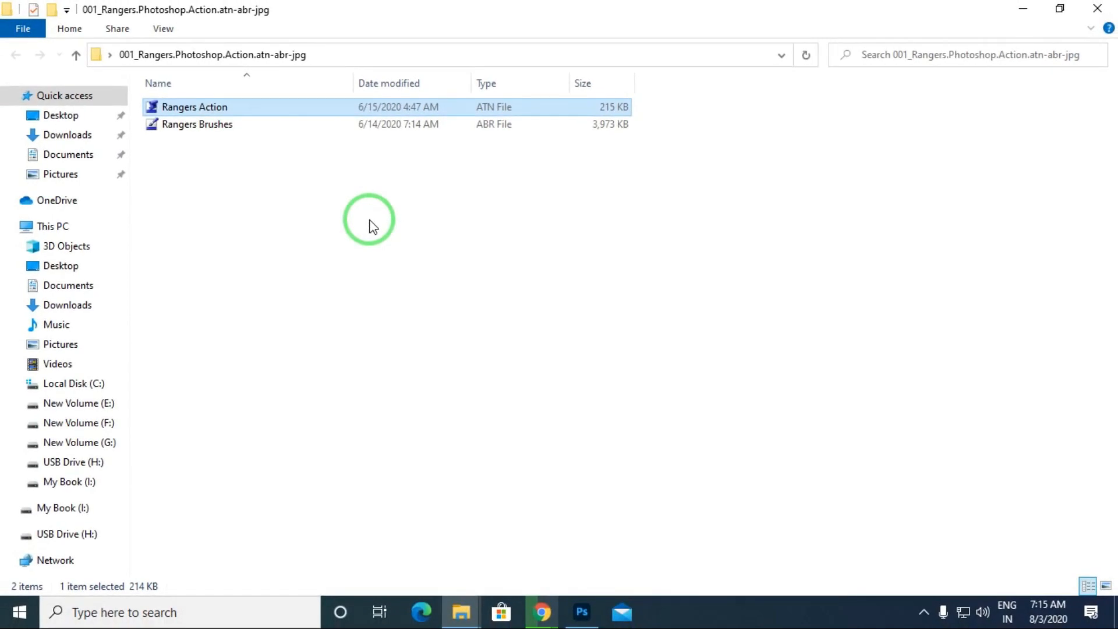
Switch to Chrome and view the Man Holding Barbell photo page on Pexels.
left_click(541, 613)
left_click(460, 523)
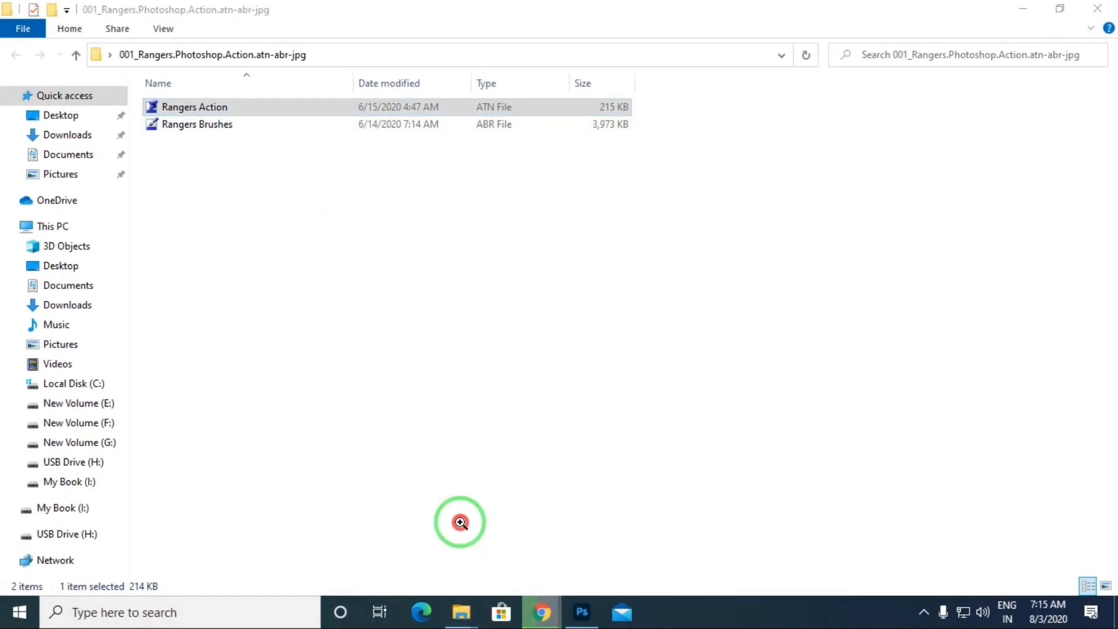
scroll(600, 342, "down", 2)
scroll(596, 341, "up", 2)
left_click(819, 14)
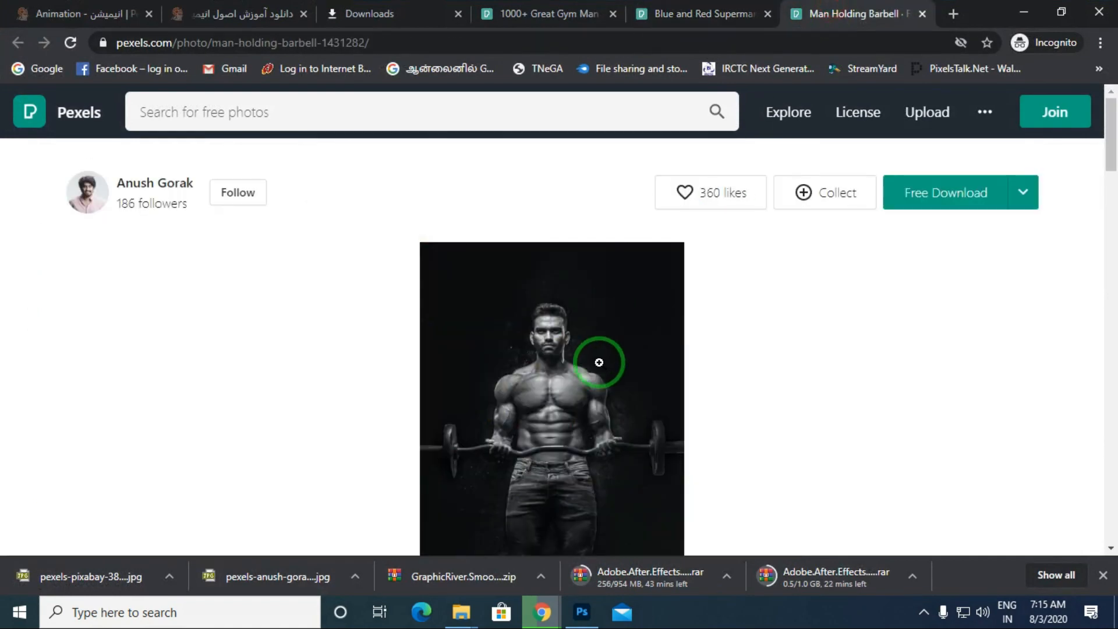
scroll(599, 362, "down", 3)
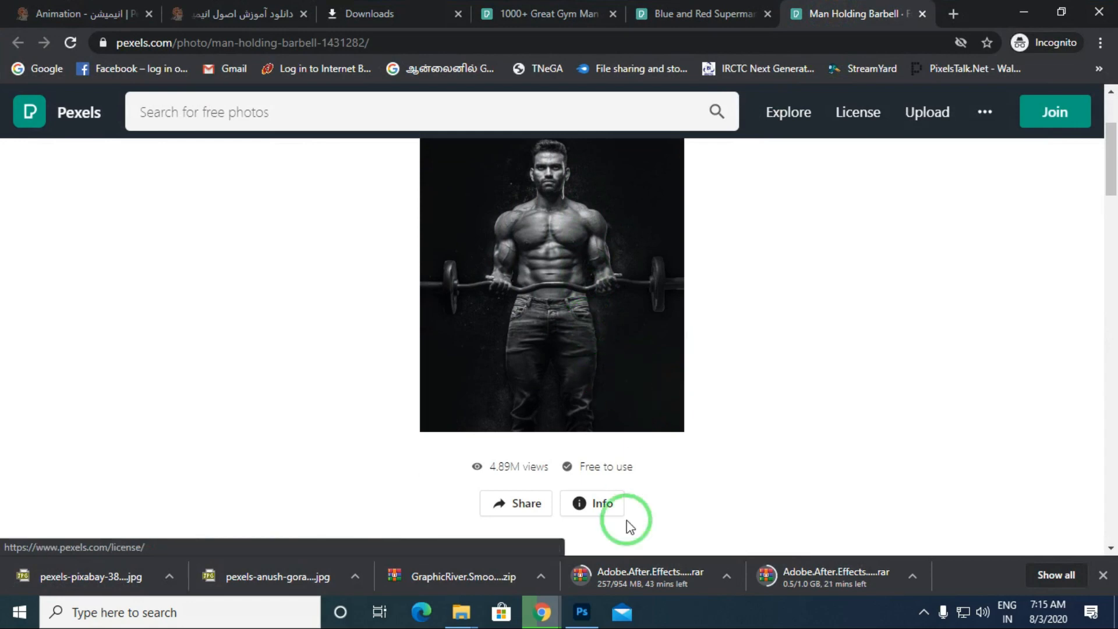
Switch to Photoshop and bring up the pexels-pixabay-38630.jpg document.
left_click(582, 612)
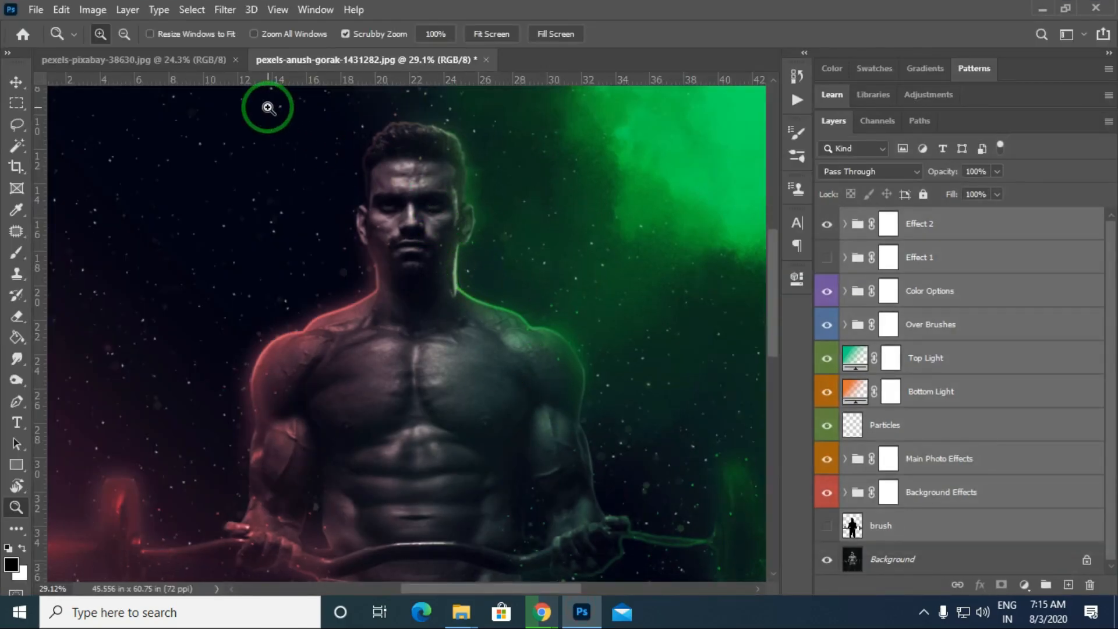
left_click(133, 60)
left_click_drag(430, 304, 451, 313)
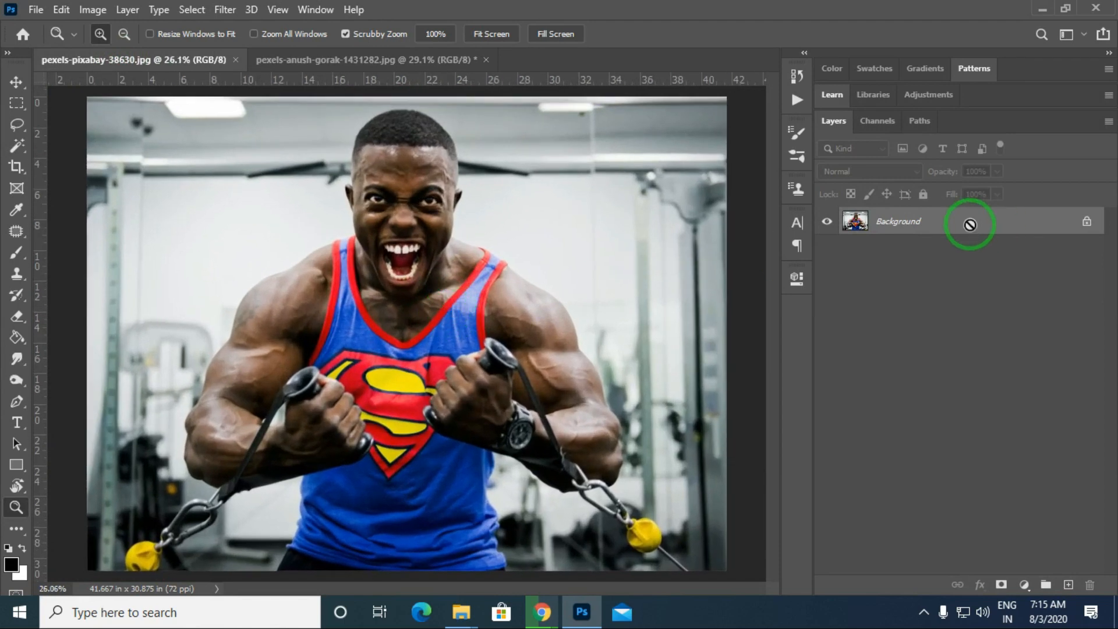
Add a new layer named "brush" and try painting over the man's head with a black round brush.
key("ctrl+shift+n")
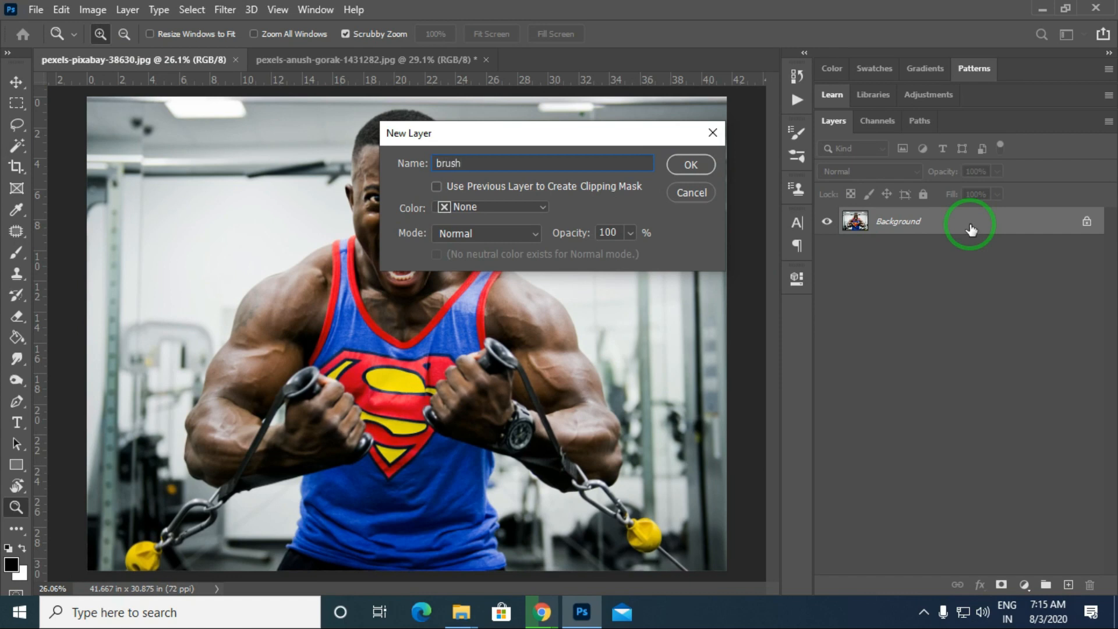
key("Return")
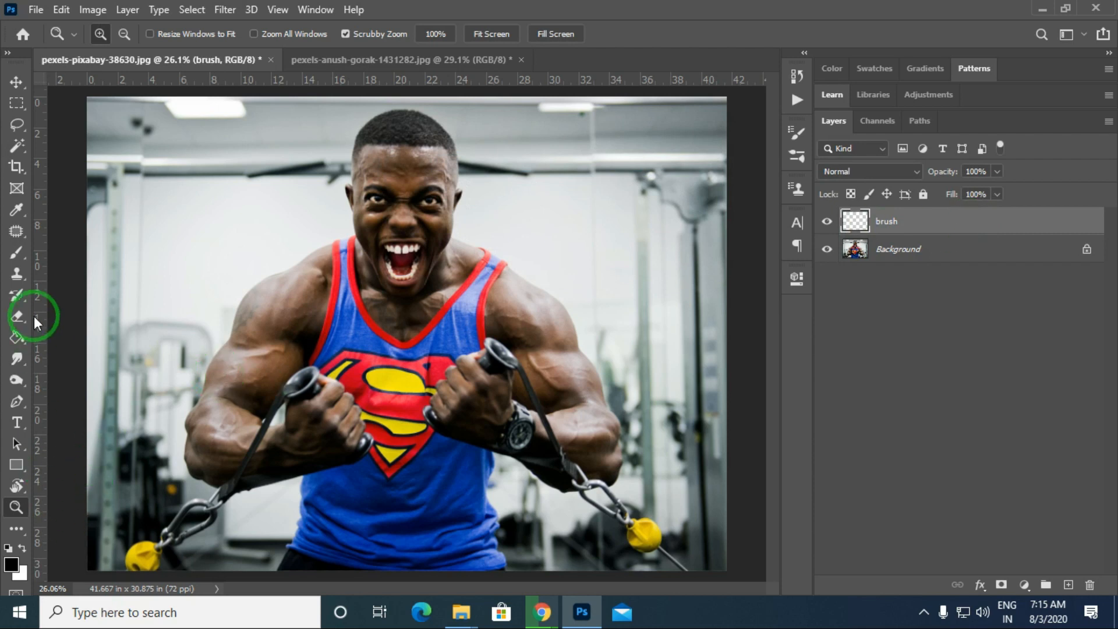
left_click(16, 252)
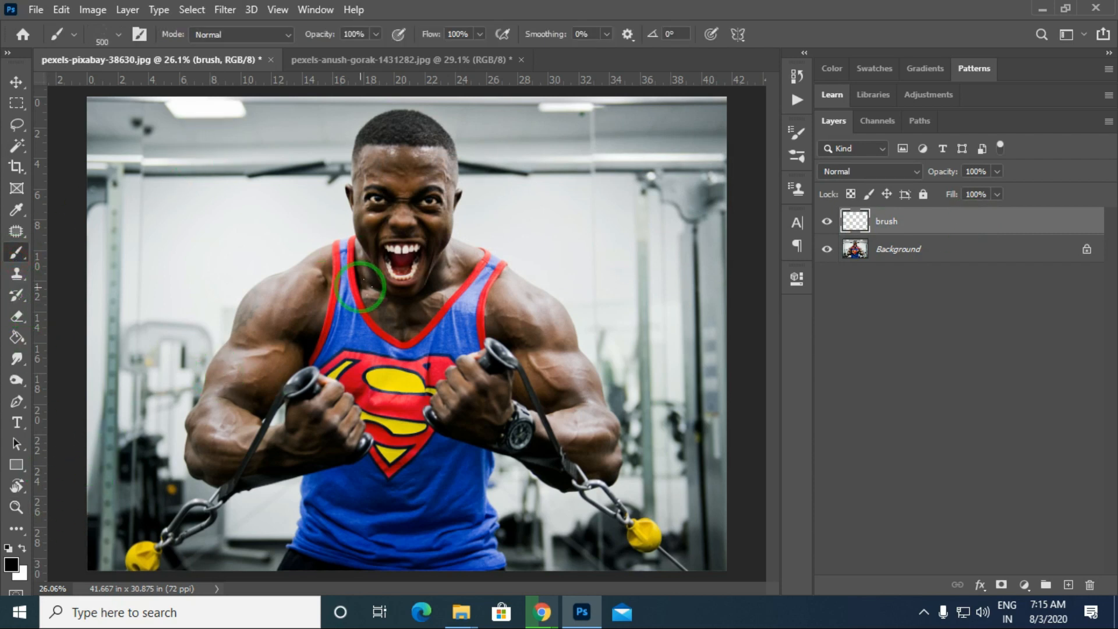
right_click(360, 286)
left_click(576, 255)
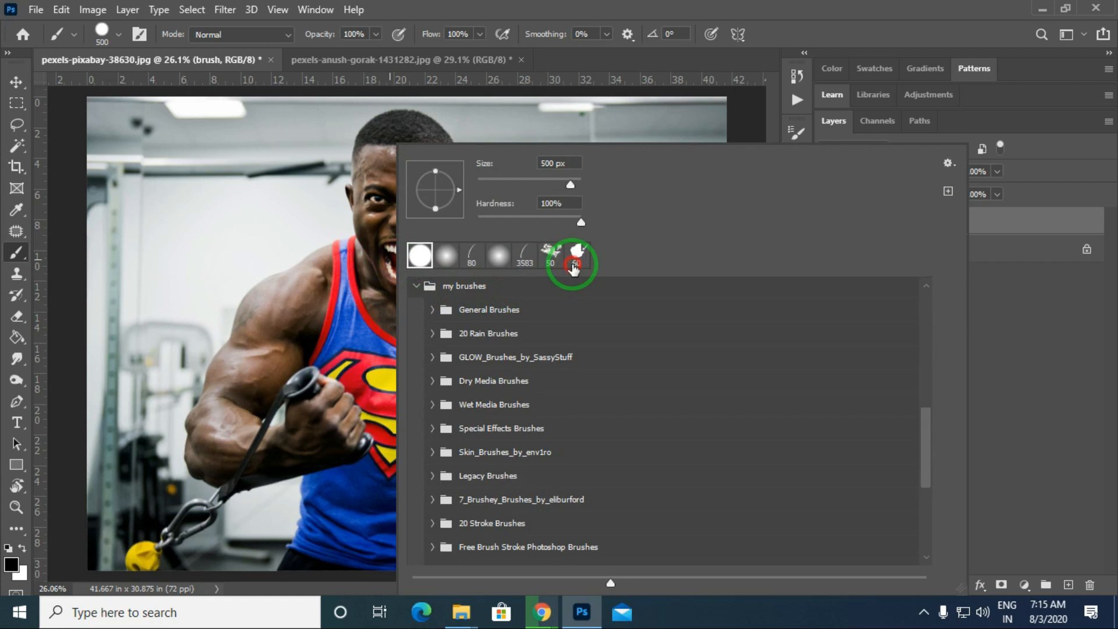
left_click(447, 254)
mouse_move(362, 216)
left_mouse_down()
mouse_move(379, 139)
mouse_move(423, 134)
mouse_move(447, 201)
mouse_move(415, 263)
mouse_move(372, 263)
mouse_move(359, 201)
mouse_move(363, 182)
mouse_move(367, 221)
mouse_move(367, 153)
mouse_move(390, 128)
mouse_move(408, 191)
left_mouse_up()
key("bracketright")
key("bracketright")
key("bracketright")
key("bracketright")
Undo the brush strokes and the creation of the brush layer.
key("ctrl+z")
key("ctrl+z")
key("ctrl+z")
key("ctrl+z")
key("ctrl+z")
key("ctrl+z")
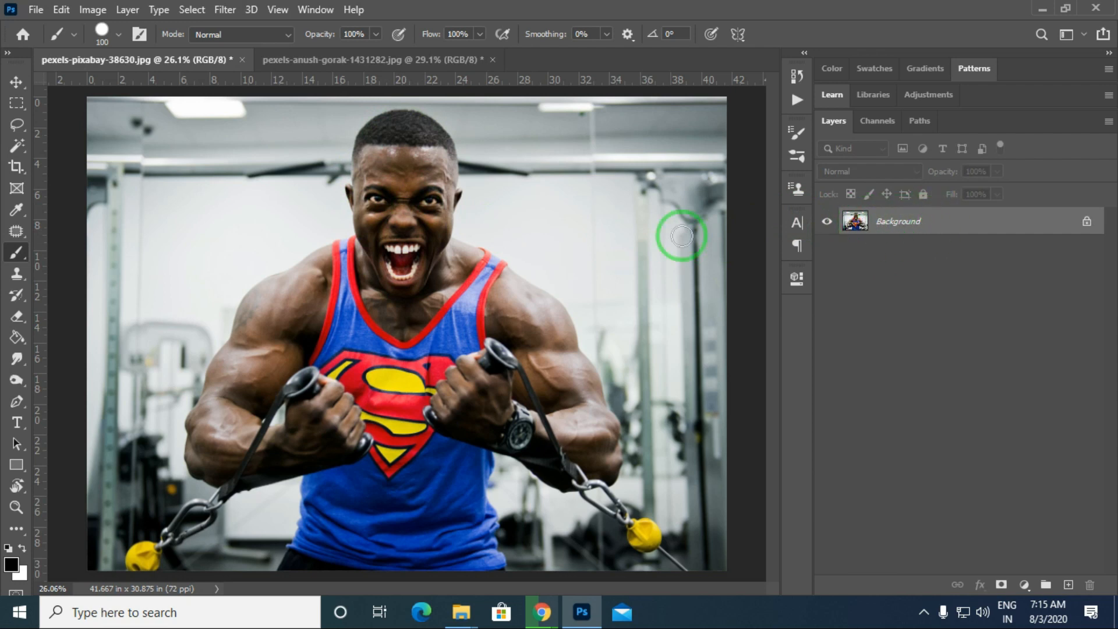
Select the man with Select Subject and refine the selection around the cable ends and the arm gap using the Lasso tool.
left_click(15, 147)
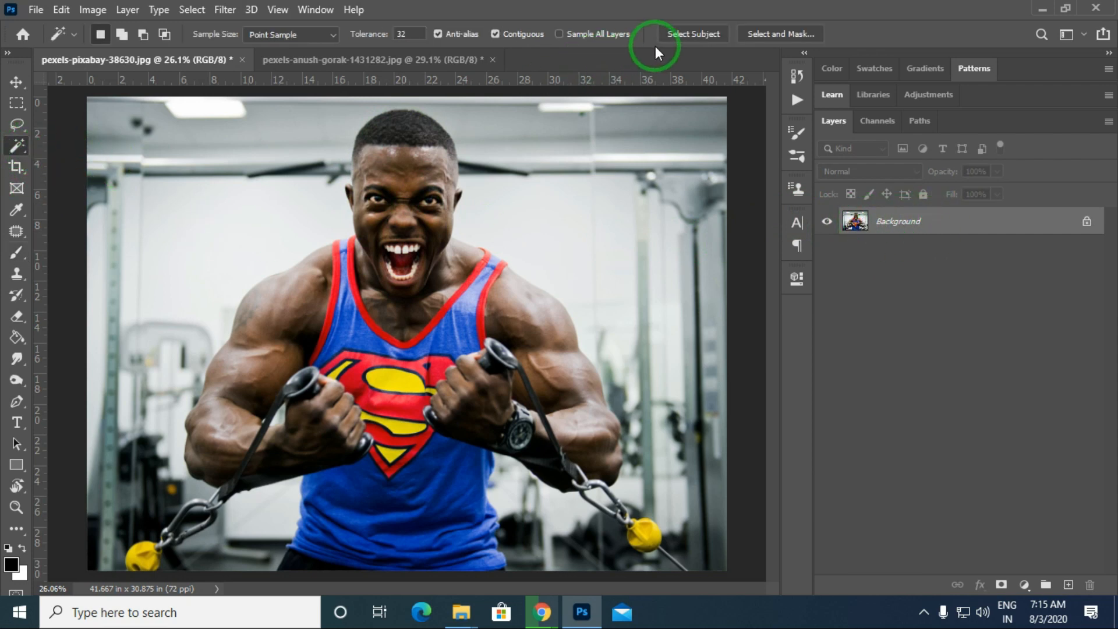
left_click(692, 35)
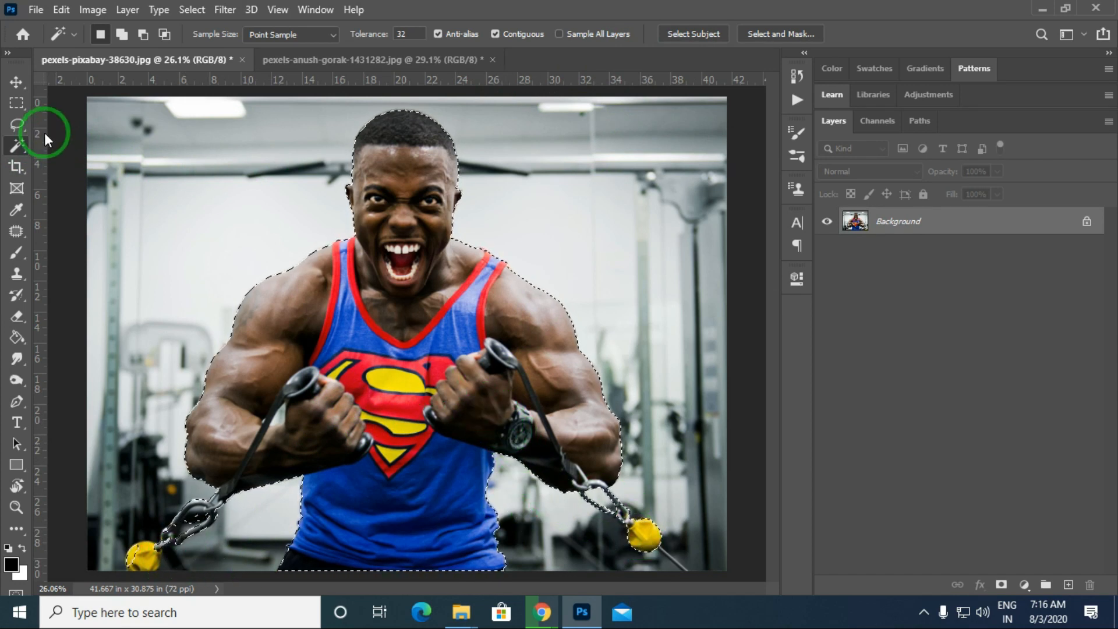
left_click(18, 126)
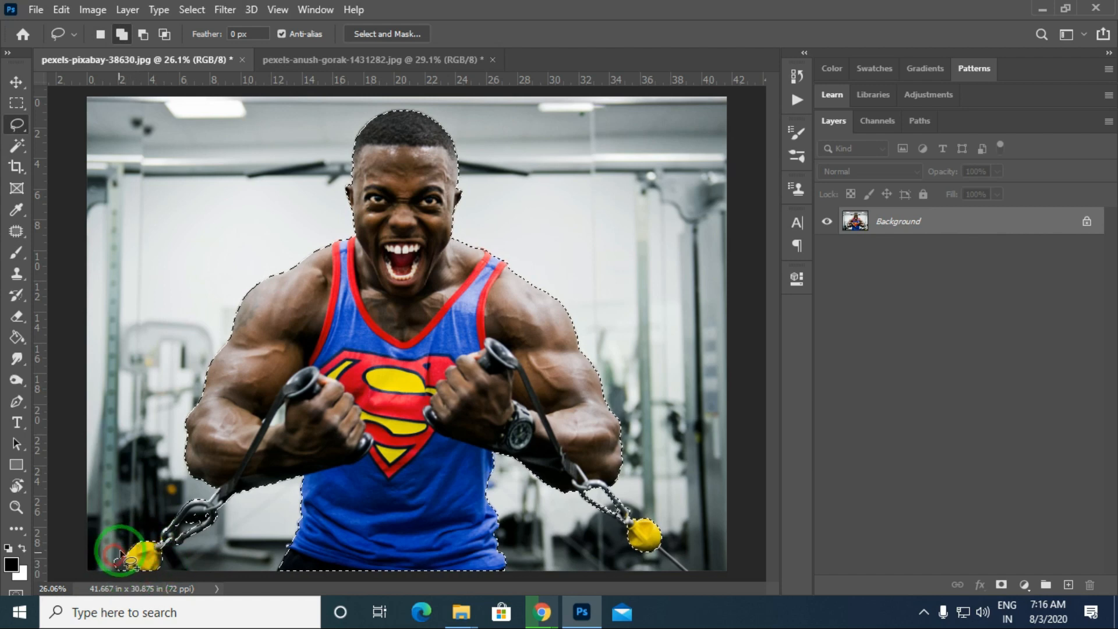
mouse_move(124, 550)
left_mouse_down()
mouse_move(99, 575)
mouse_move(106, 537)
left_mouse_up()
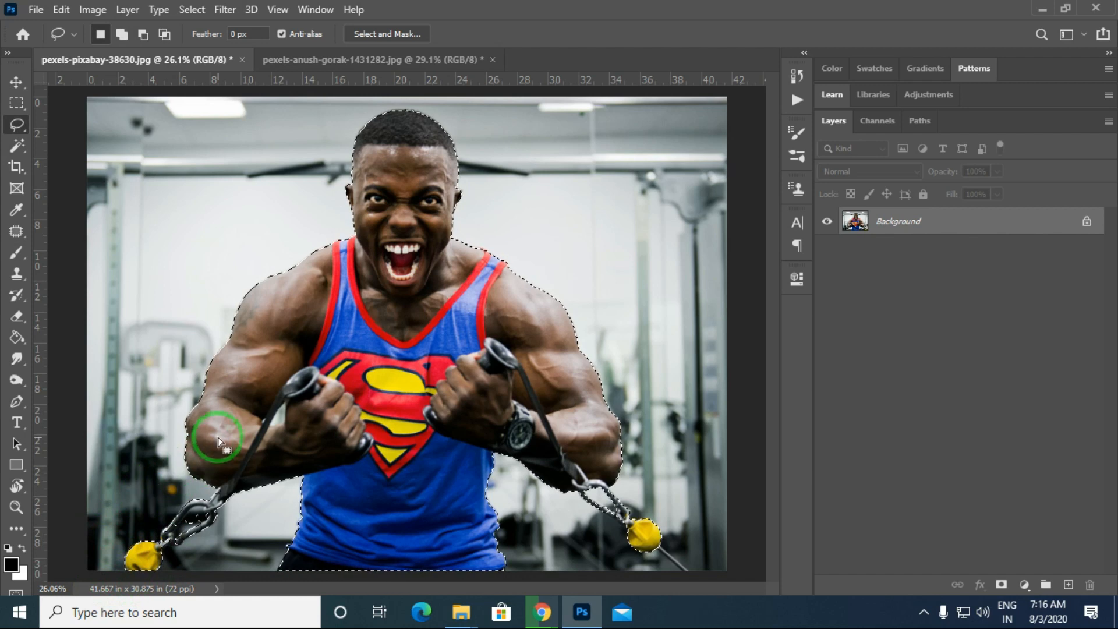
key("alt")
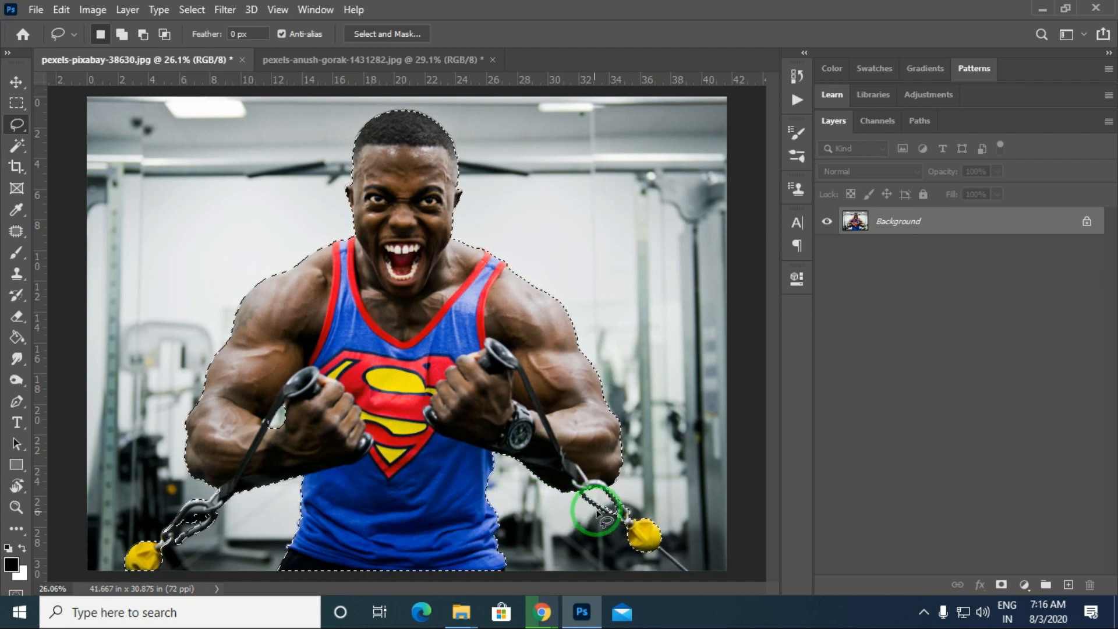
key("shift")
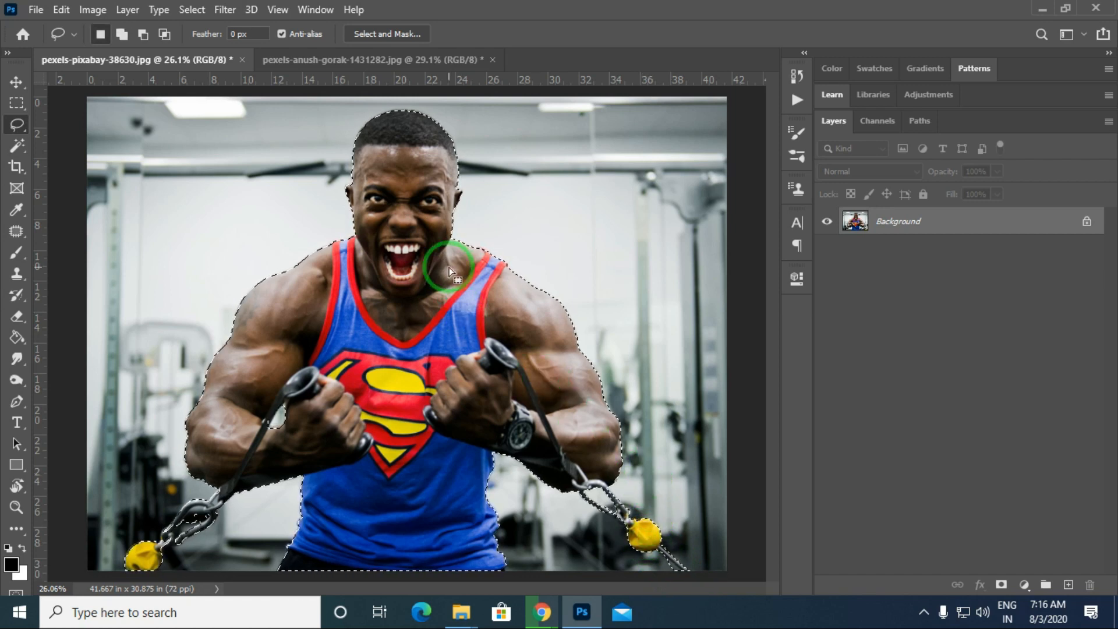
Create a new layer named "brush", fill the man's selection with the black foreground color and deselect.
key("ctrl+shift+n")
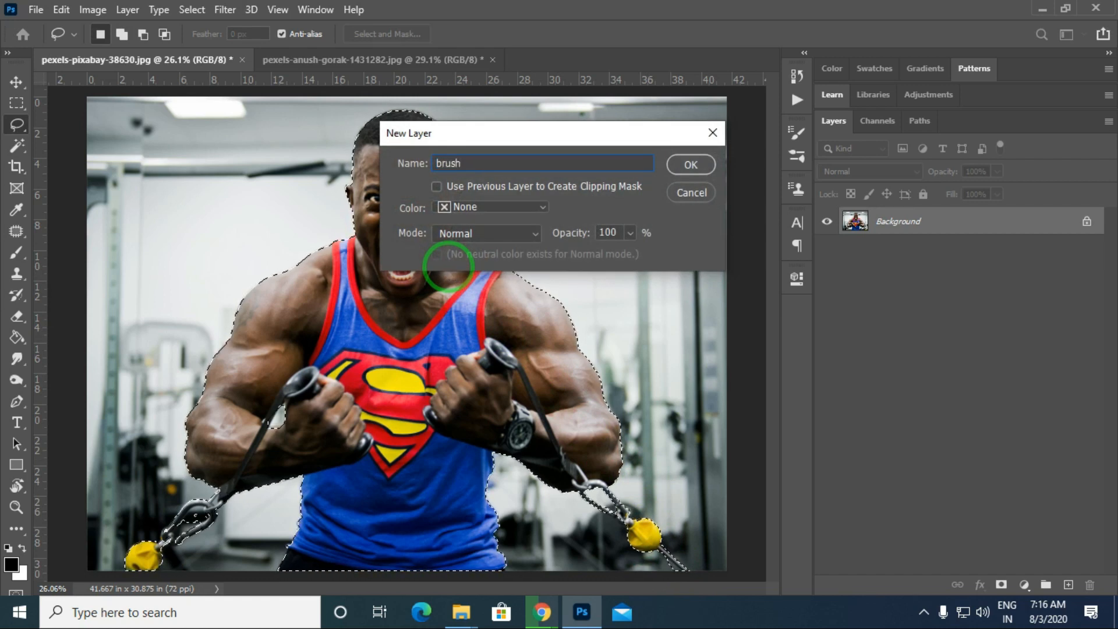
key("Return")
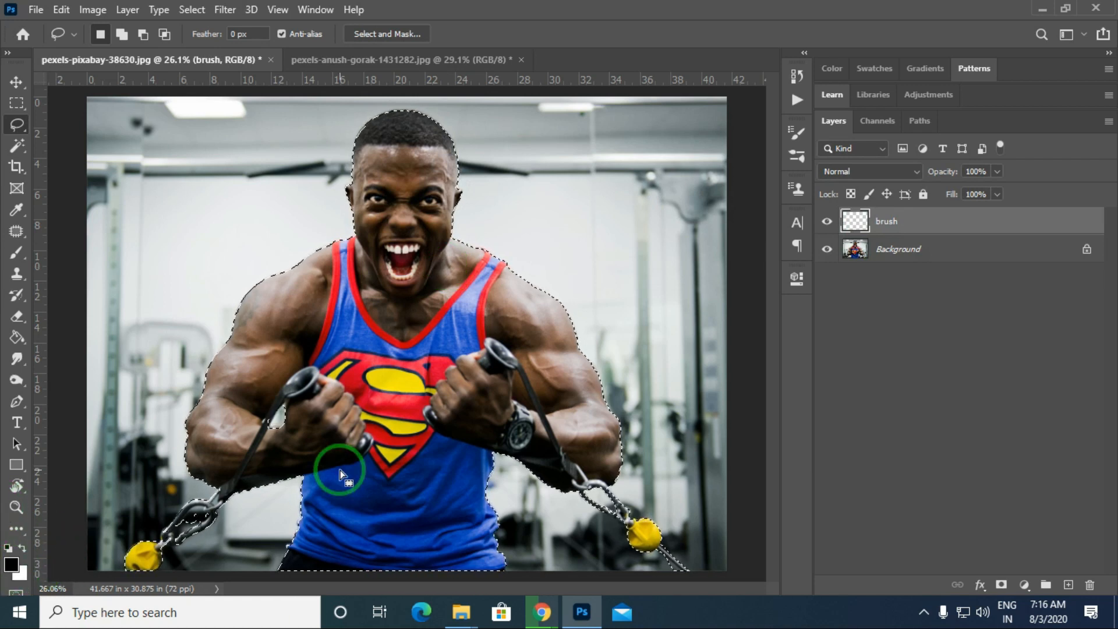
key("alt+BackSpace")
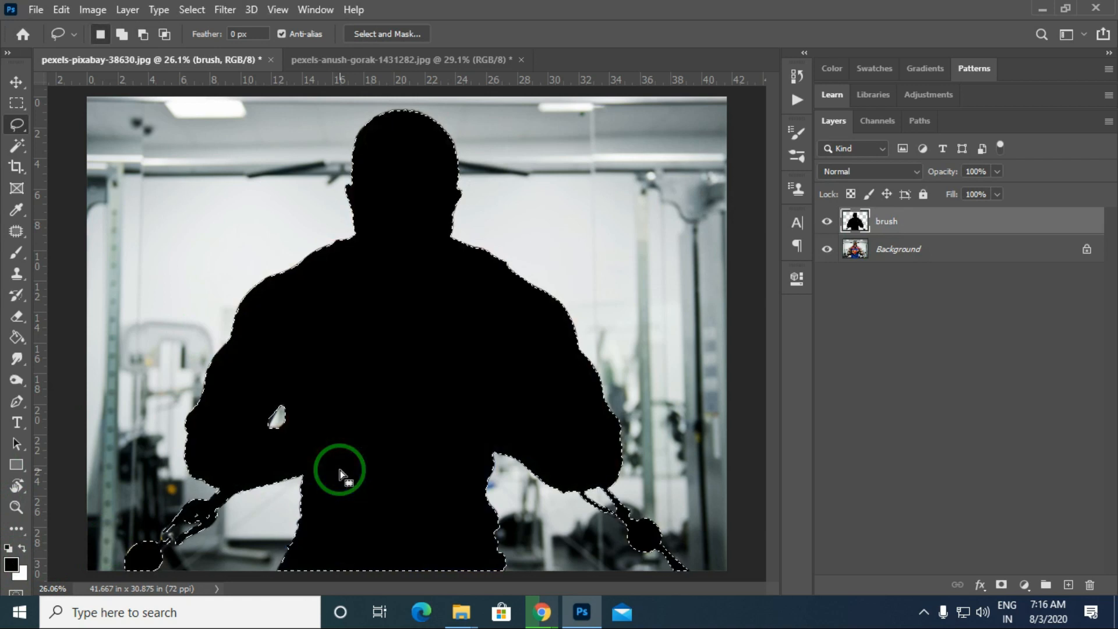
key("z")
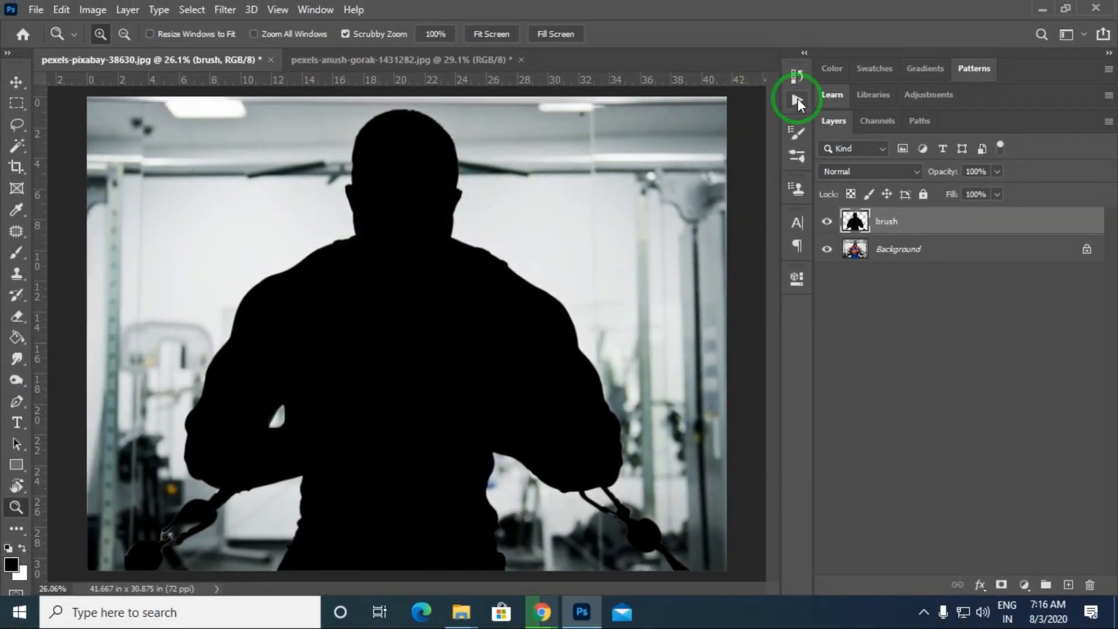
Run the Play action from the Rangers Action set on the photo and inspect the resulting effect.
left_click(797, 101)
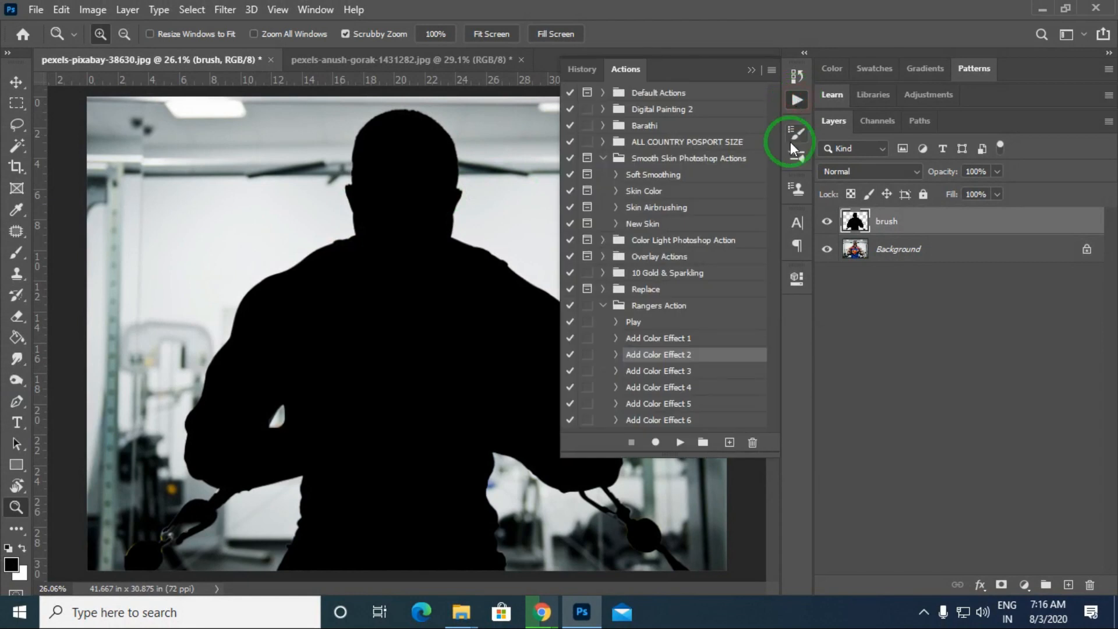
left_click(643, 323)
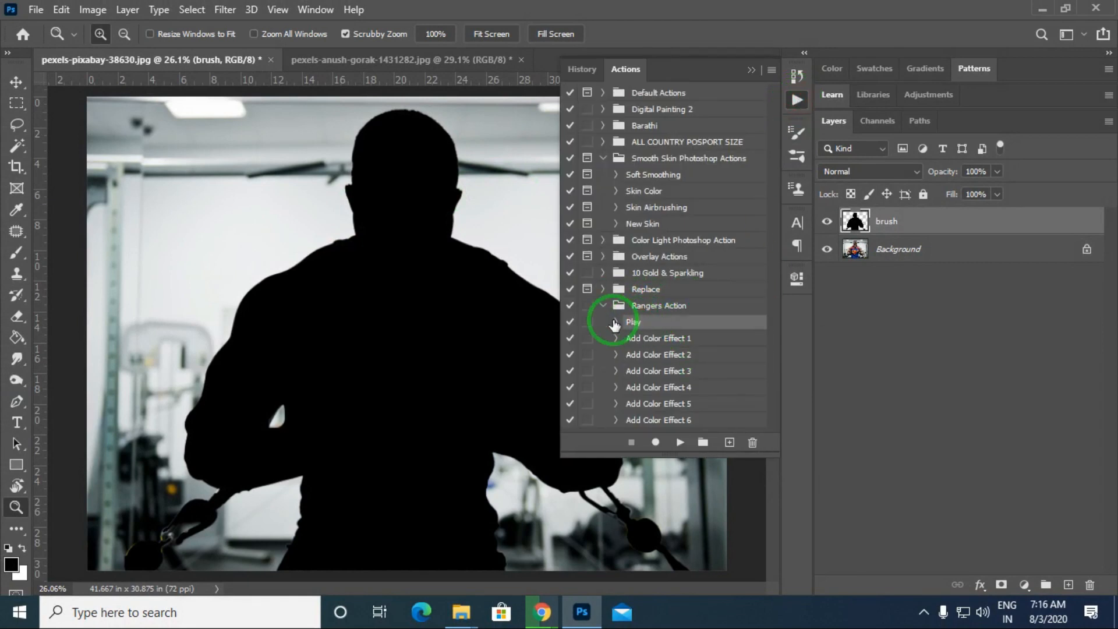
left_click(680, 442)
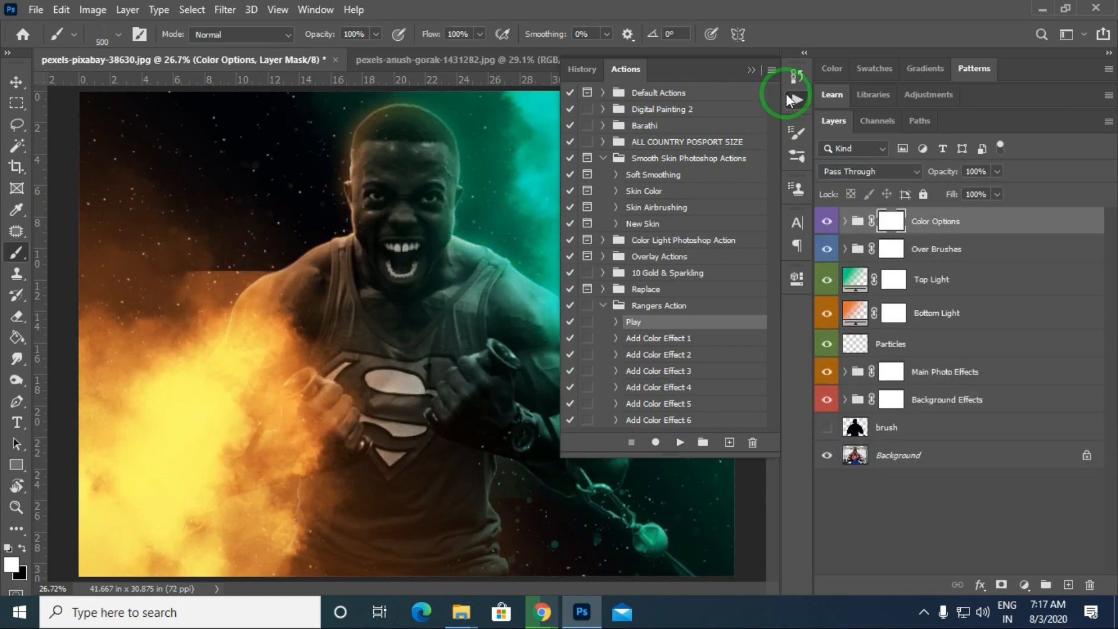
left_click(752, 70)
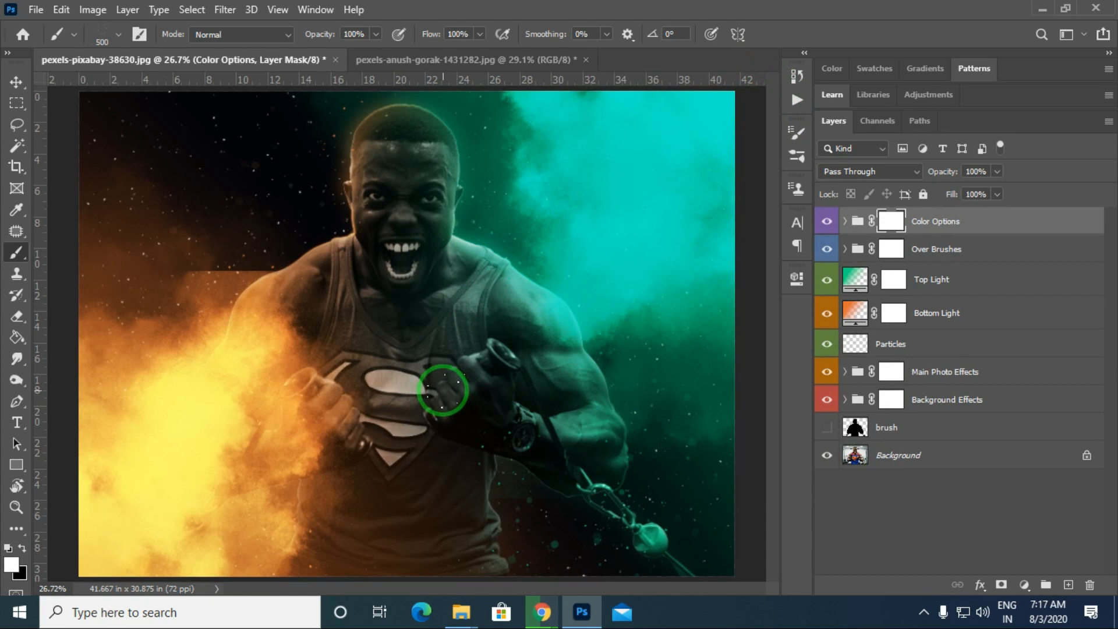
key("z")
mouse_move(416, 382)
left_mouse_down()
mouse_move(431, 387)
mouse_move(420, 379)
left_mouse_up()
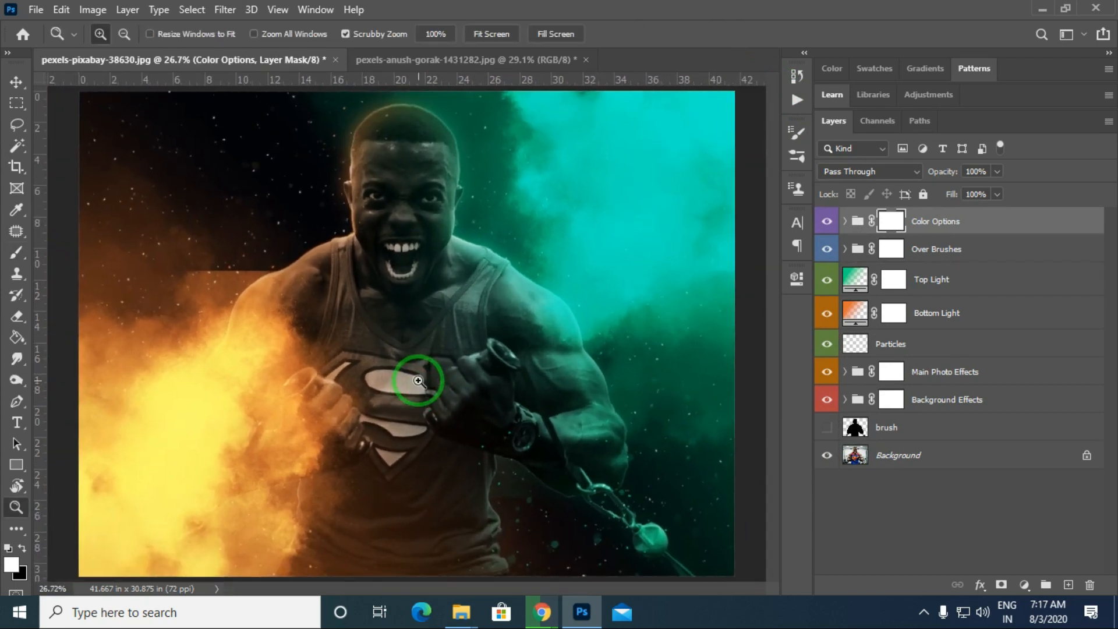
Preview the finished Rangers effect in full-screen mode with the rulers hidden, and return to the view with panels.
key("f")
key("f")
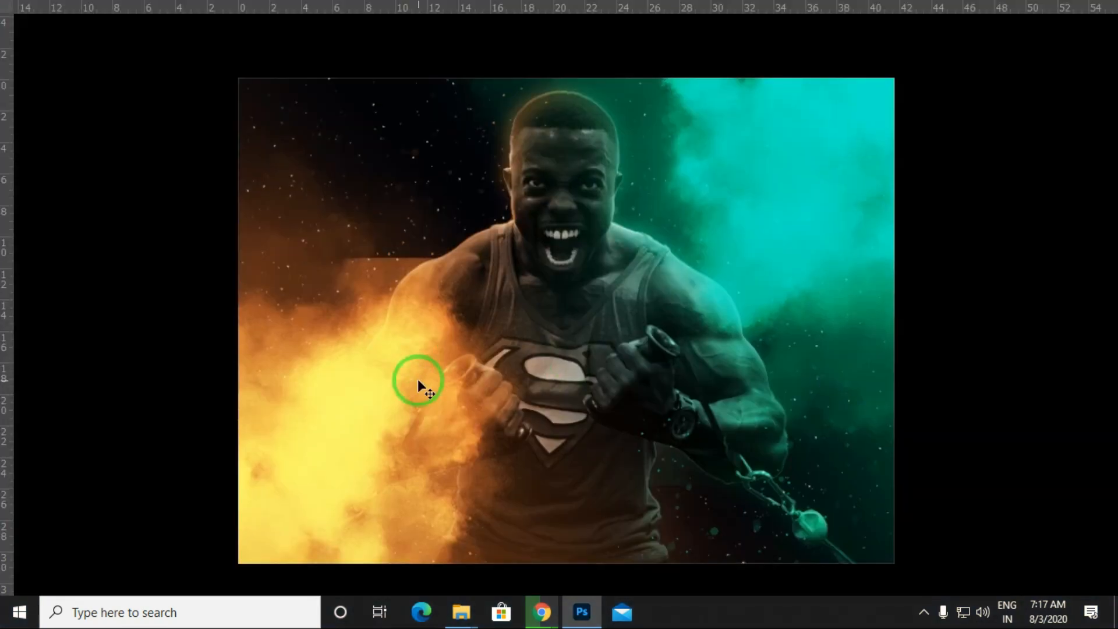
key("ctrl+r")
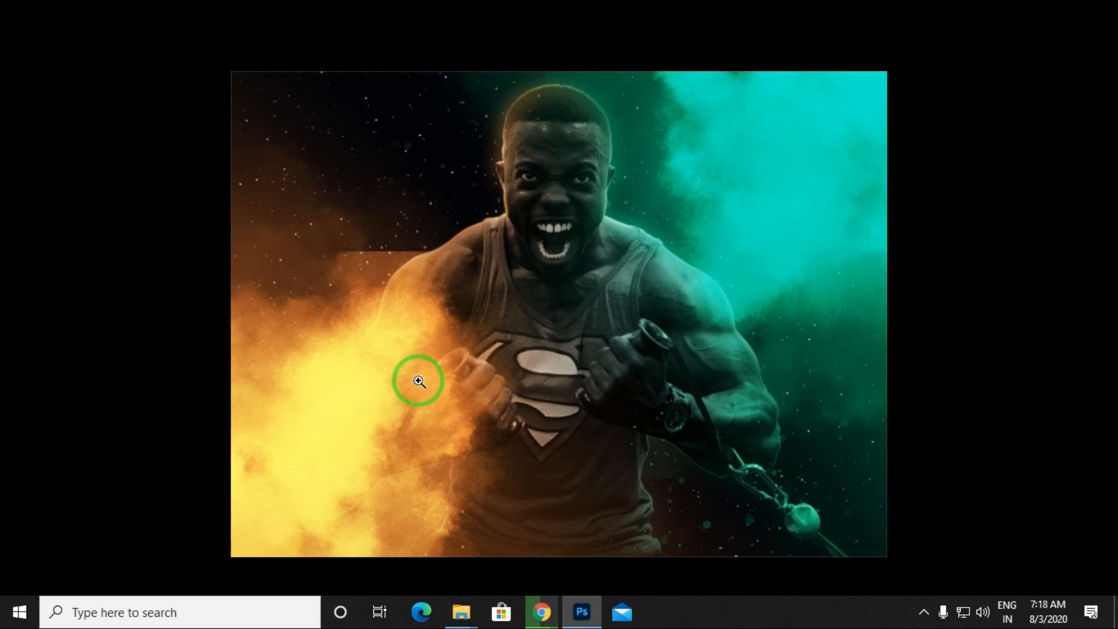
key("shift+f")
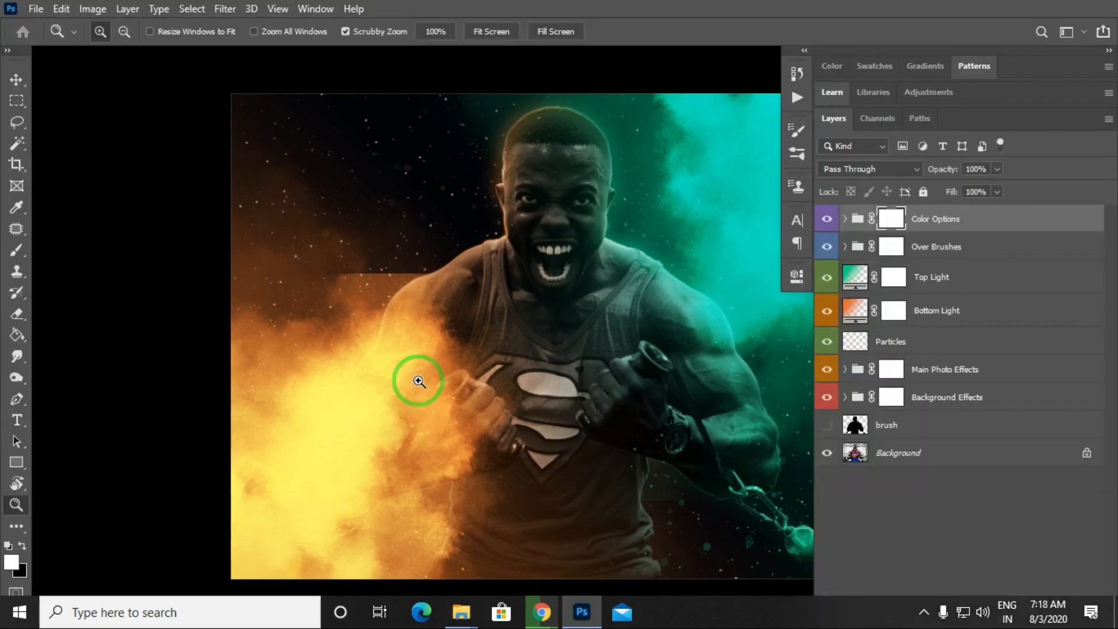
Run the Add Color Effect 6 action from the Rangers Action set and make the Effect 6 group visible.
left_click(796, 98)
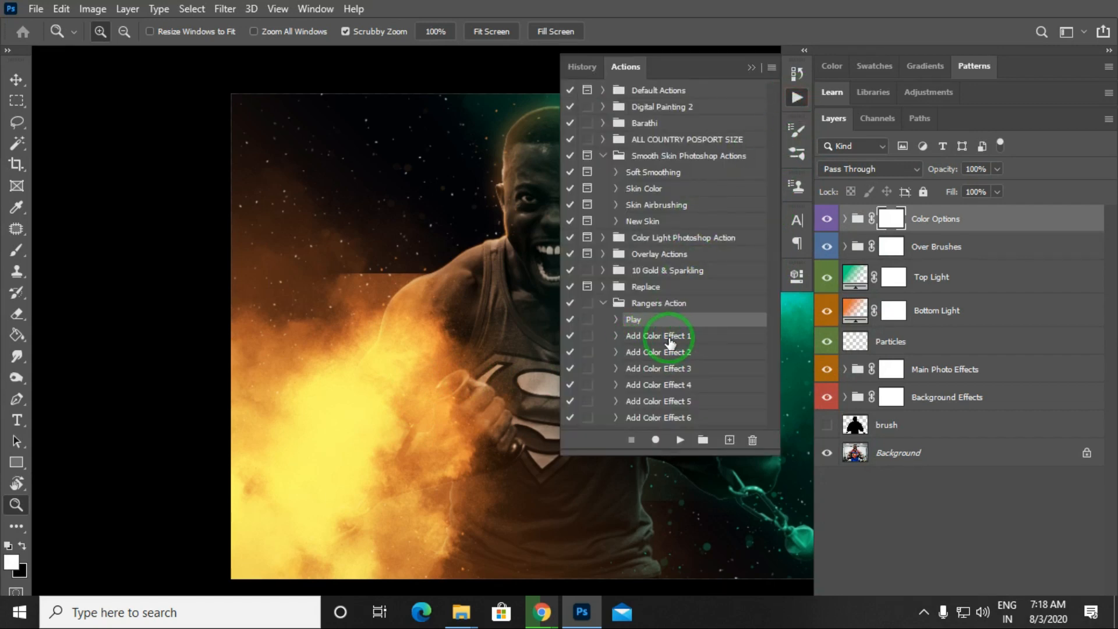
scroll(680, 380, "down", 1)
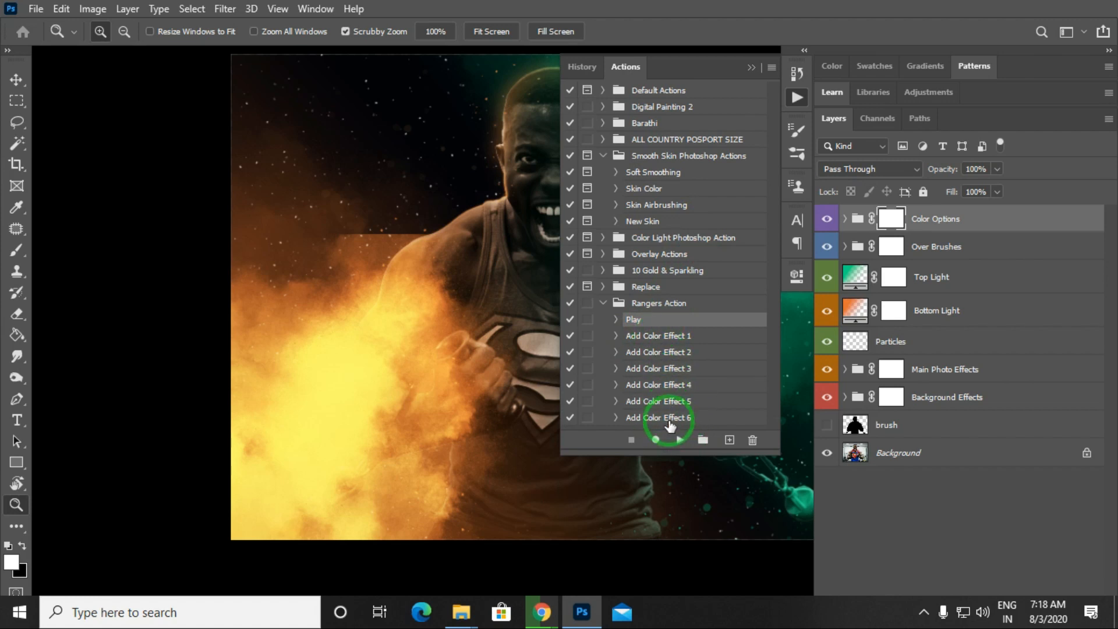
left_click(665, 418)
left_click(679, 441)
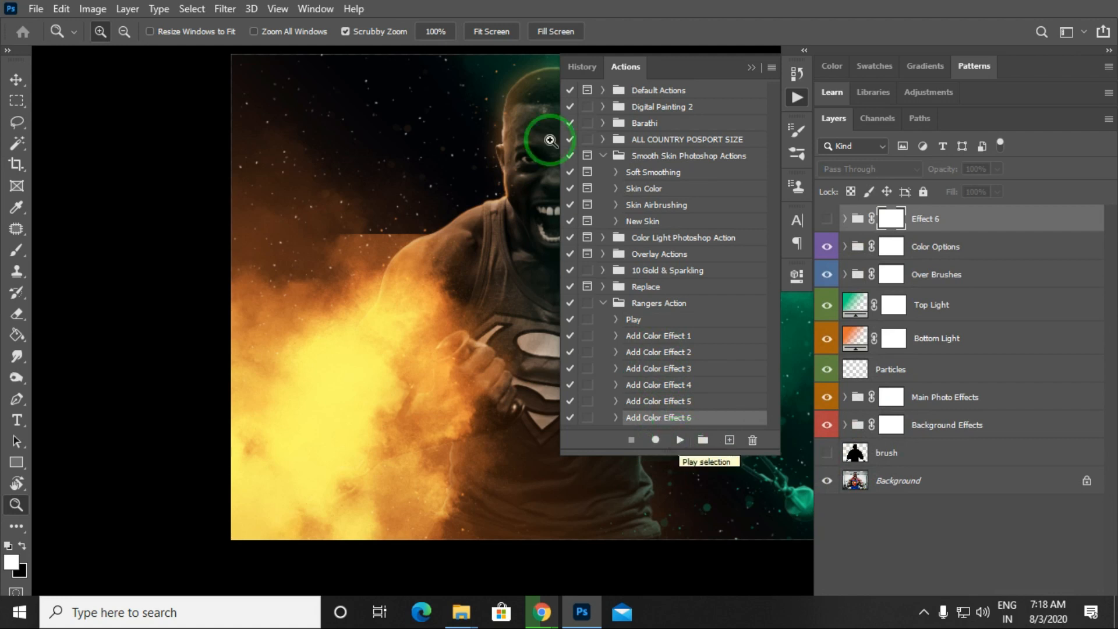
left_click(752, 68)
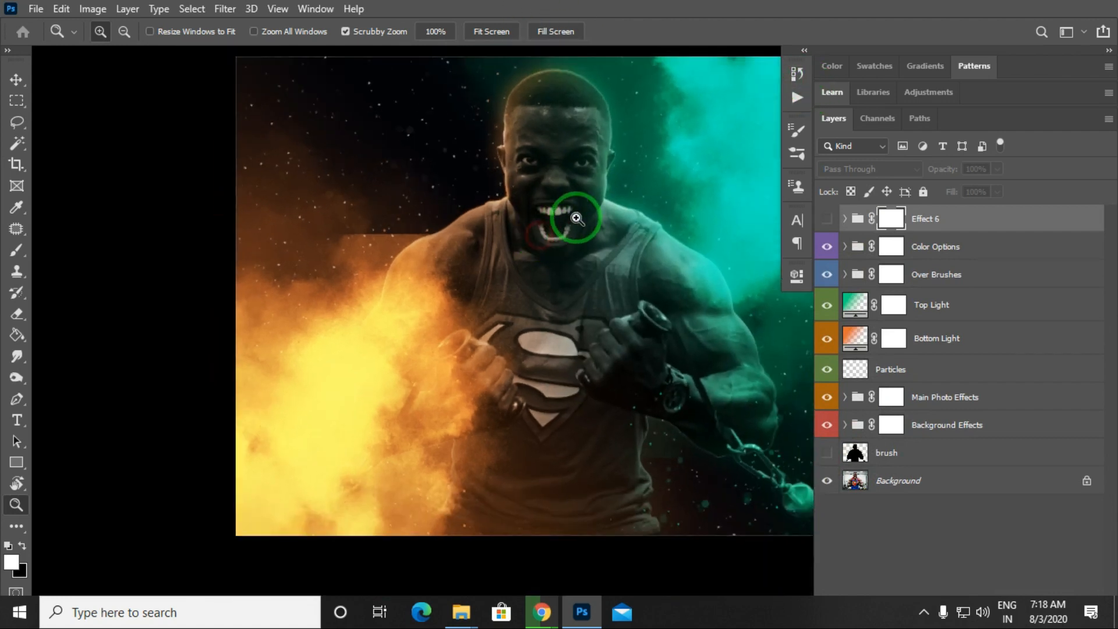
left_click_drag(575, 217, 508, 272)
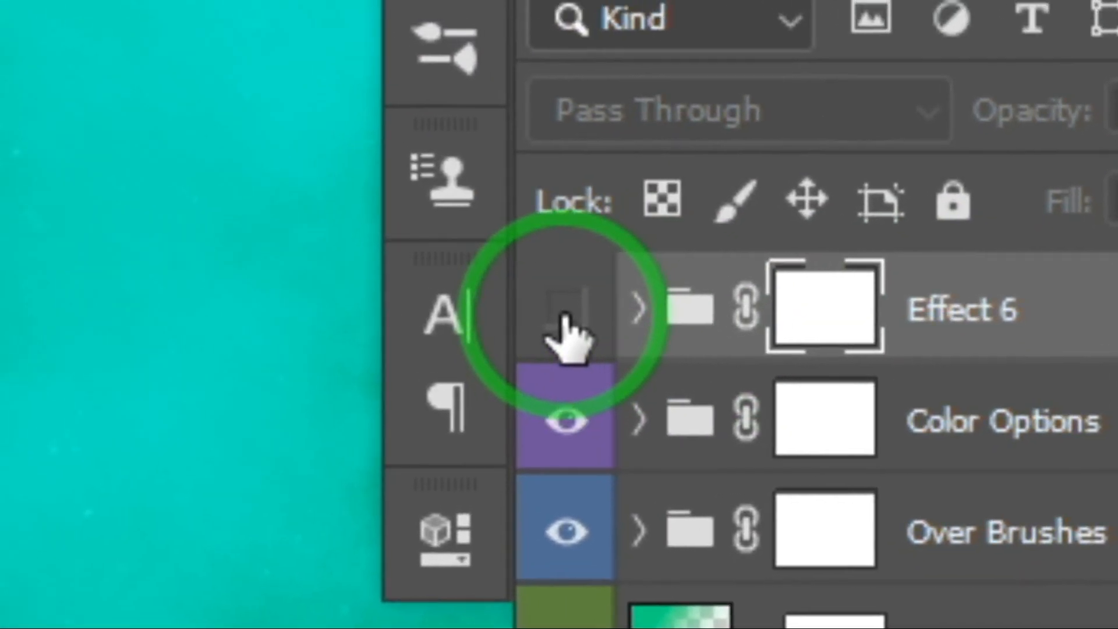
left_click(565, 326)
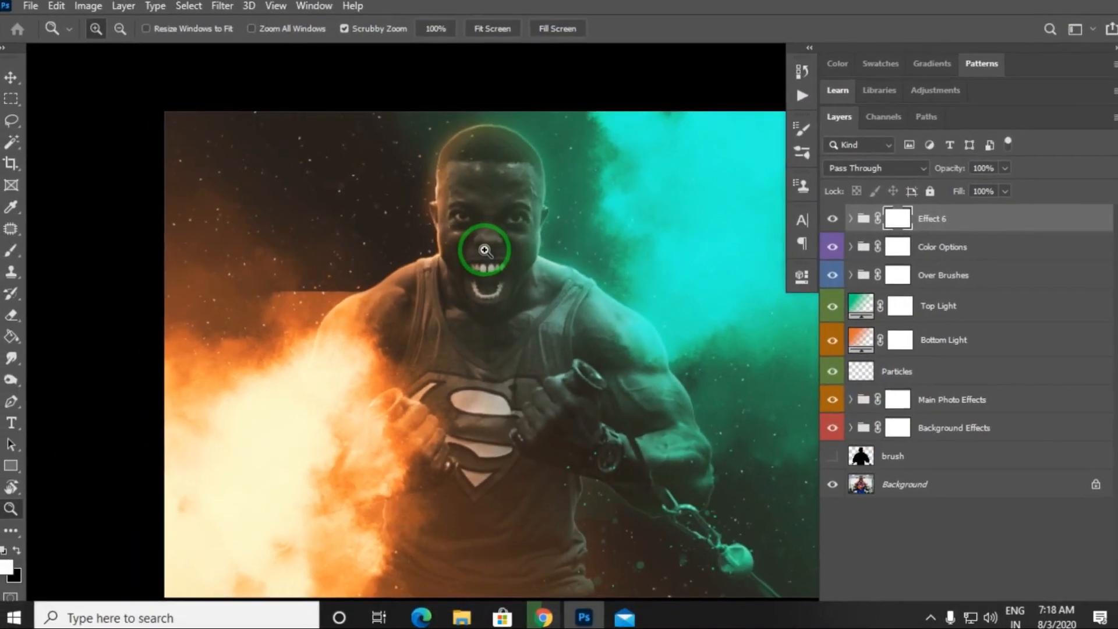
left_click(824, 224)
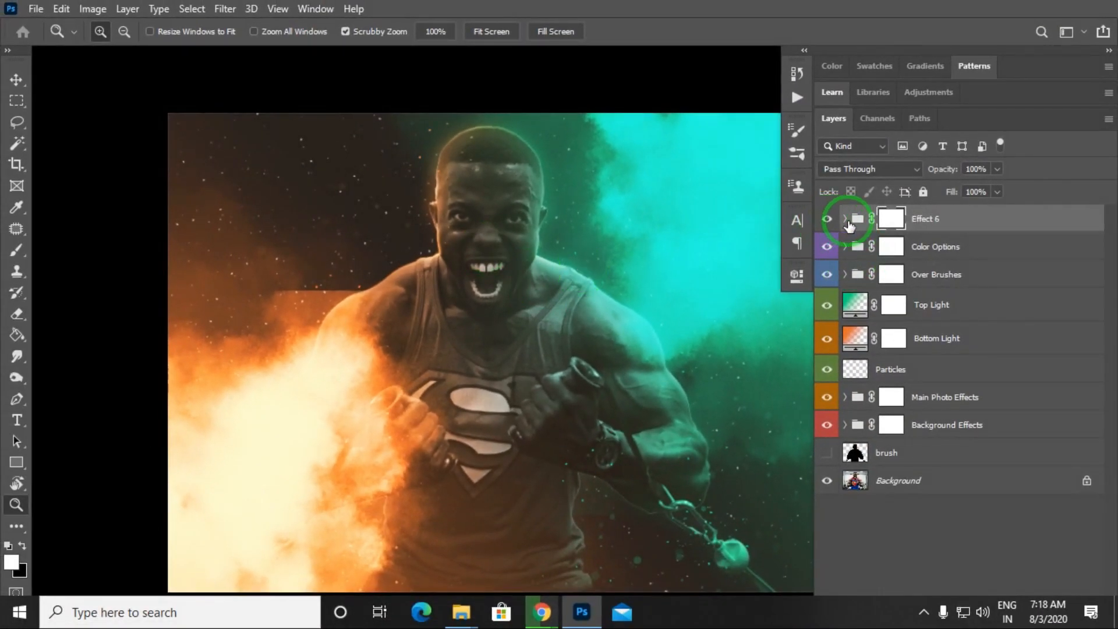
Run the Add Color Effect 1 action, hide the Effect 6 group and show the Effect 1 group instead, comparing the image with and without it.
left_click(796, 97)
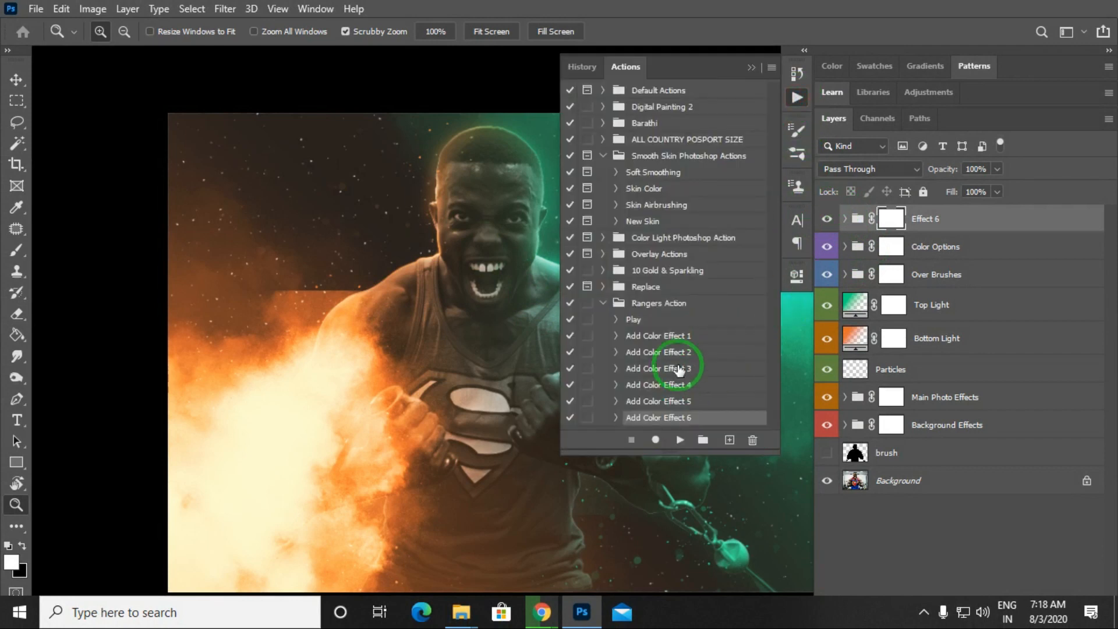
left_click(635, 336)
left_click(680, 439)
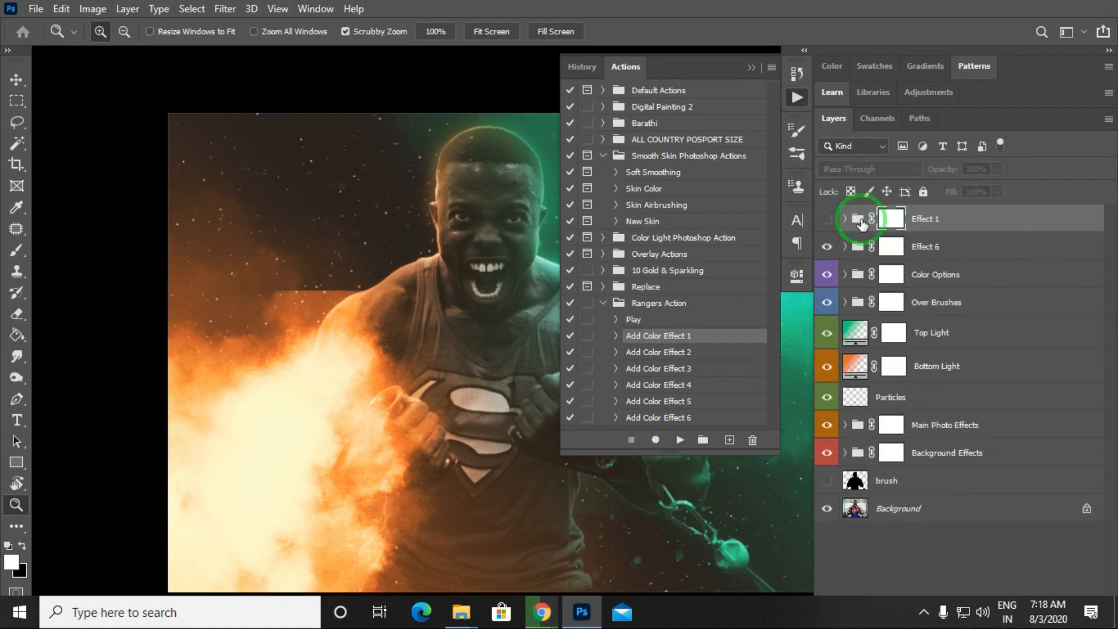
left_click(827, 246)
left_click(827, 219)
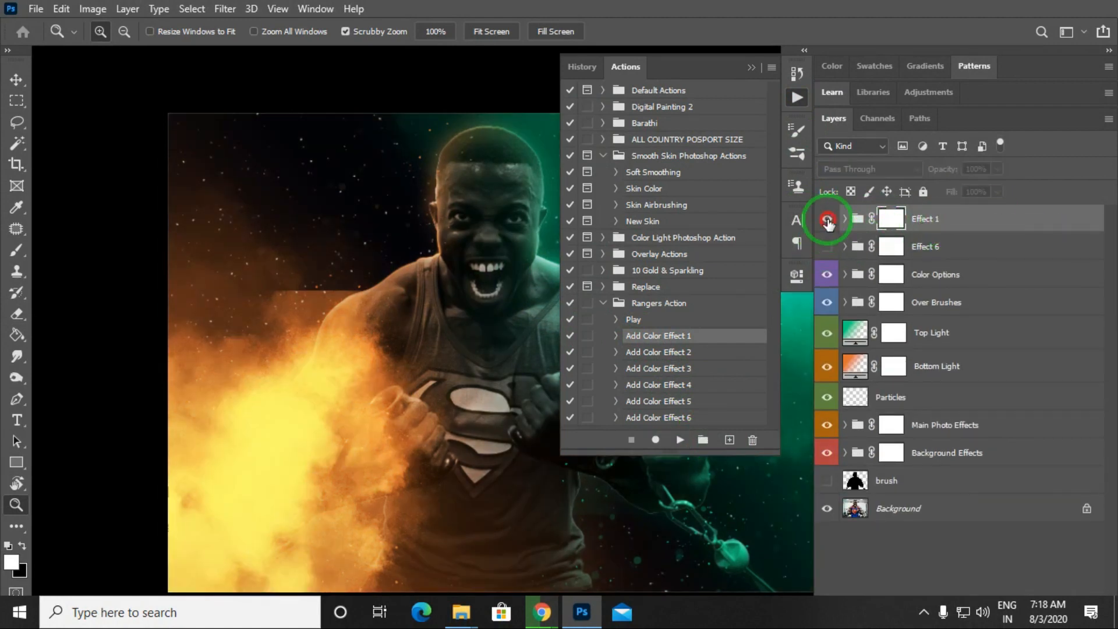
left_click(751, 68)
left_click_drag(554, 242, 527, 286)
left_click(827, 219)
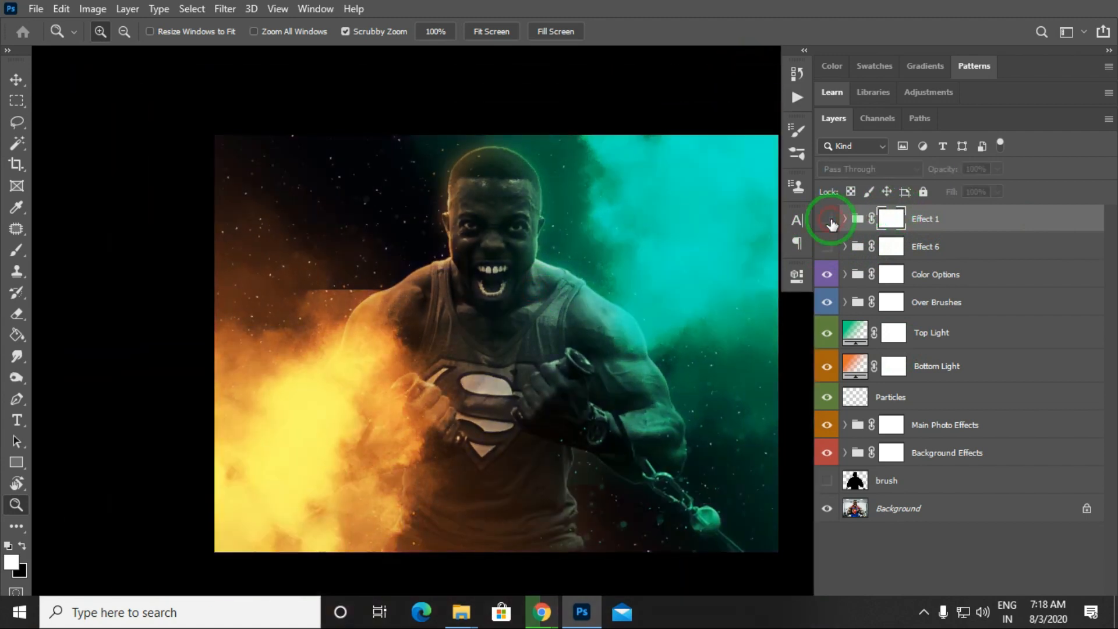
left_click(828, 220)
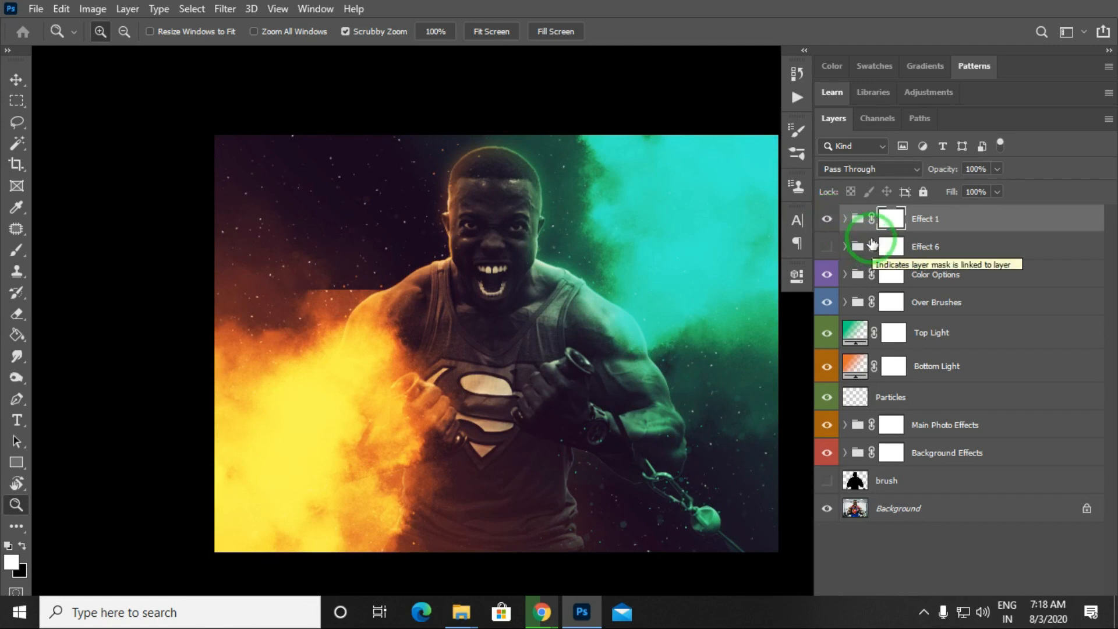
Change the gradient of C1: Gradient Map 1 in the Effect 1 group to a muted preset from the Blues set and preview the image full screen.
left_click(845, 219)
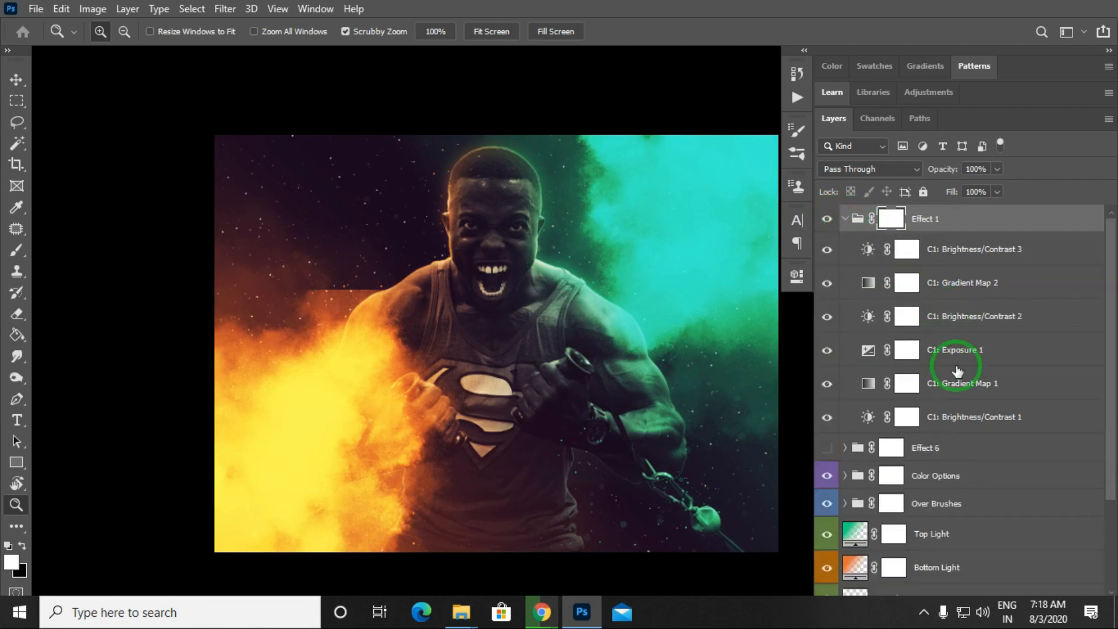
double_click(869, 385)
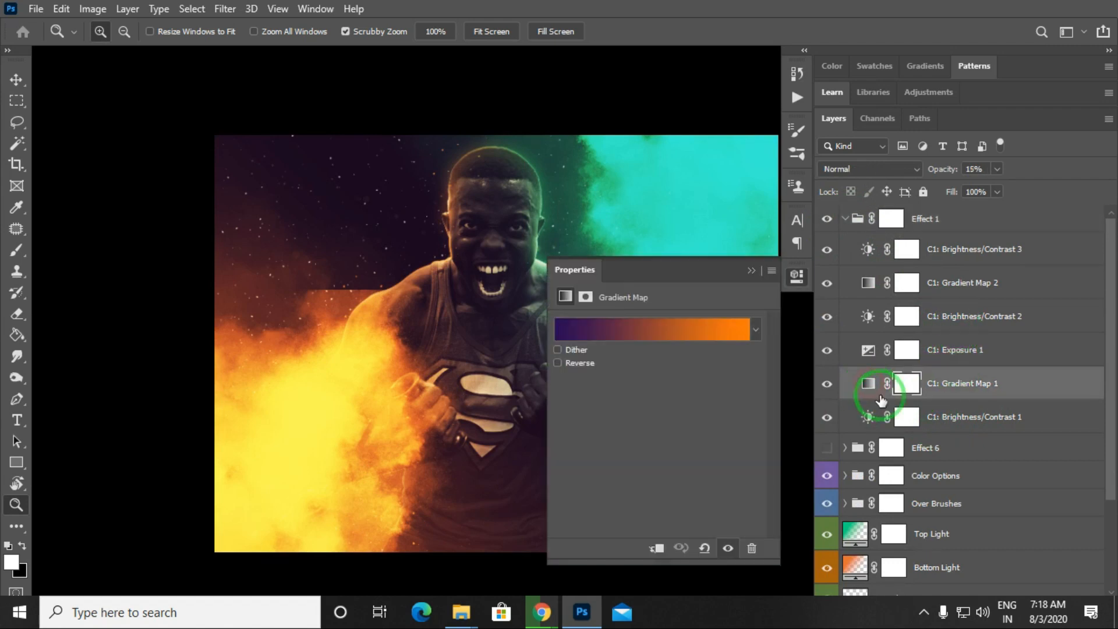
left_click(756, 330)
left_click(566, 386)
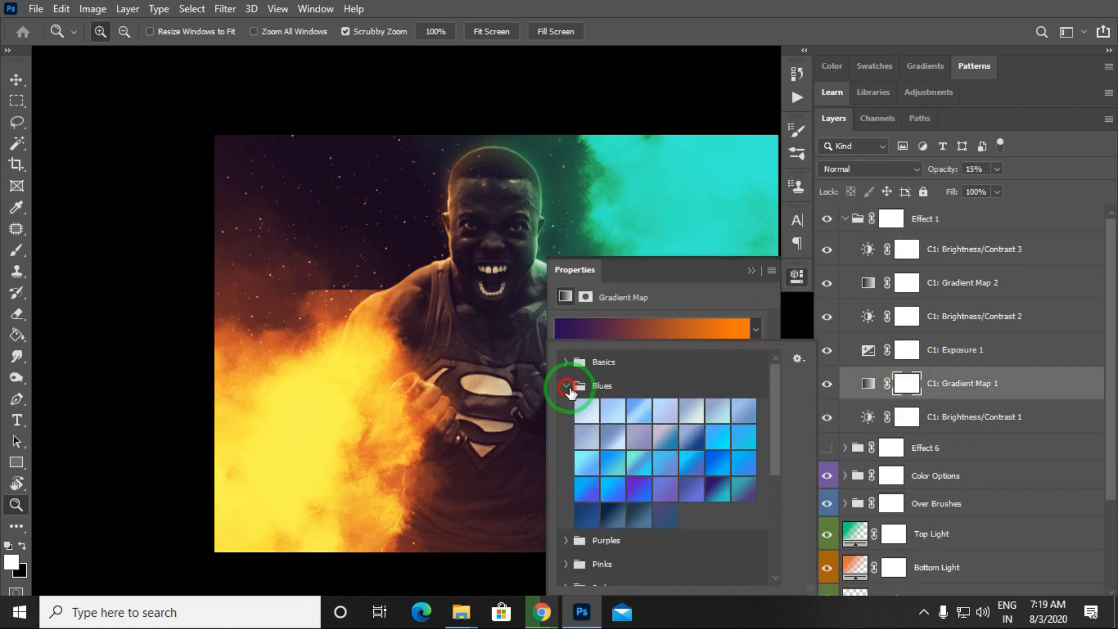
left_click(640, 434)
left_click(751, 271)
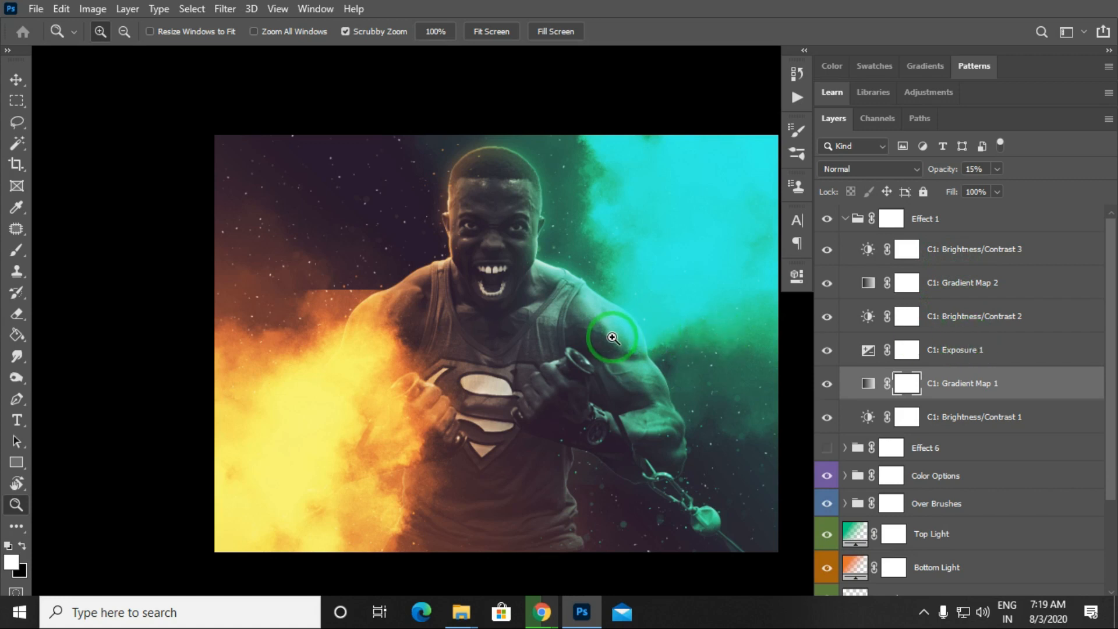
key("f")
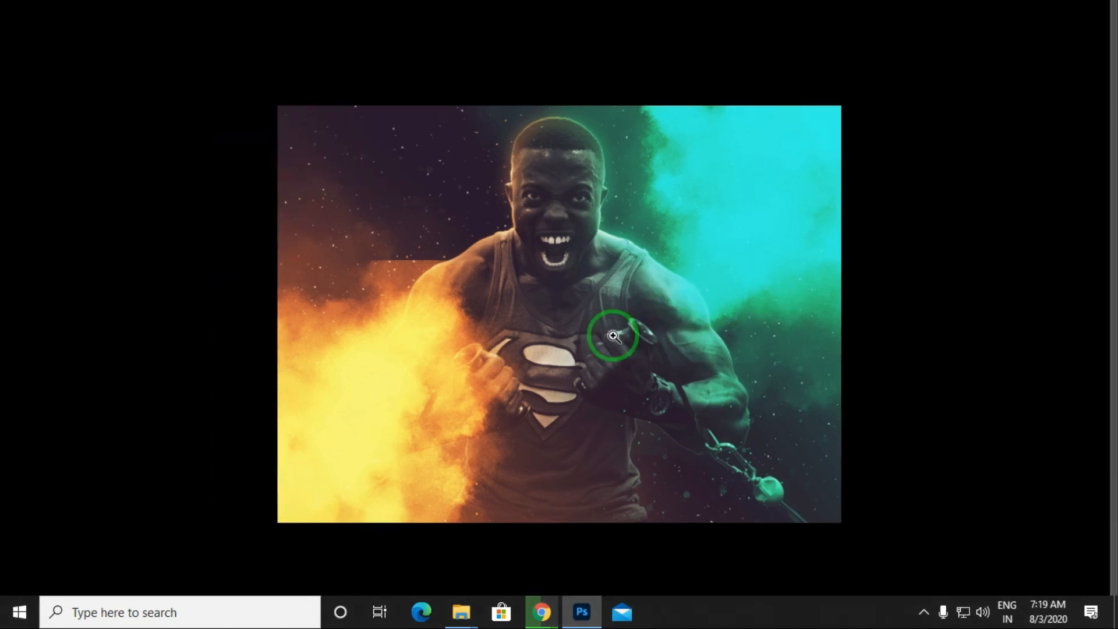